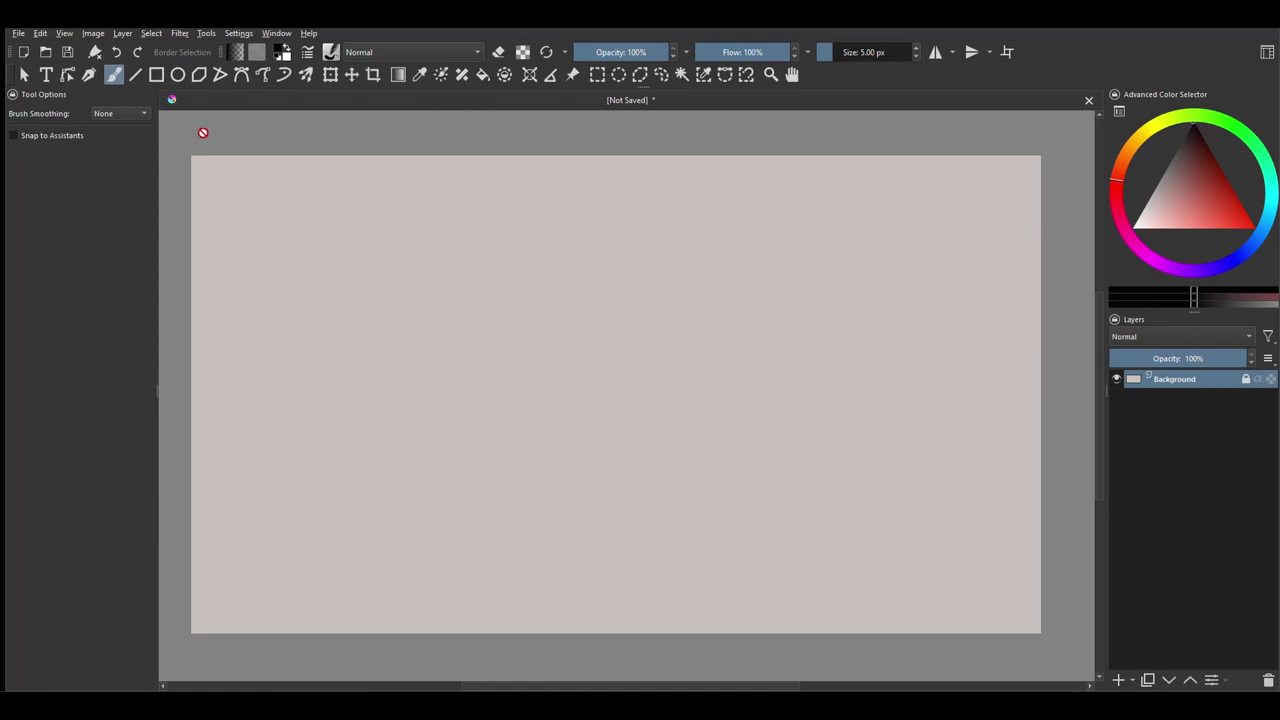
Step: Turn on the Arrange docker from Settings > Dockers
click(240, 34)
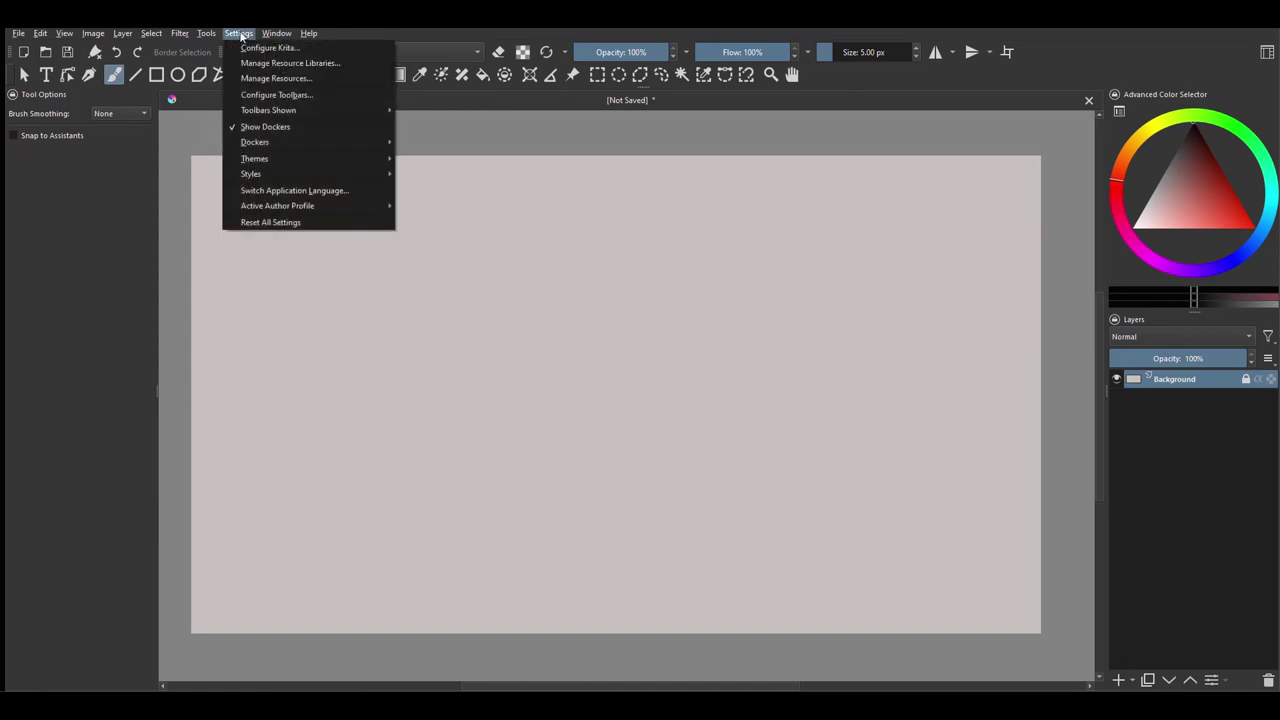
mouse_move(287, 145)
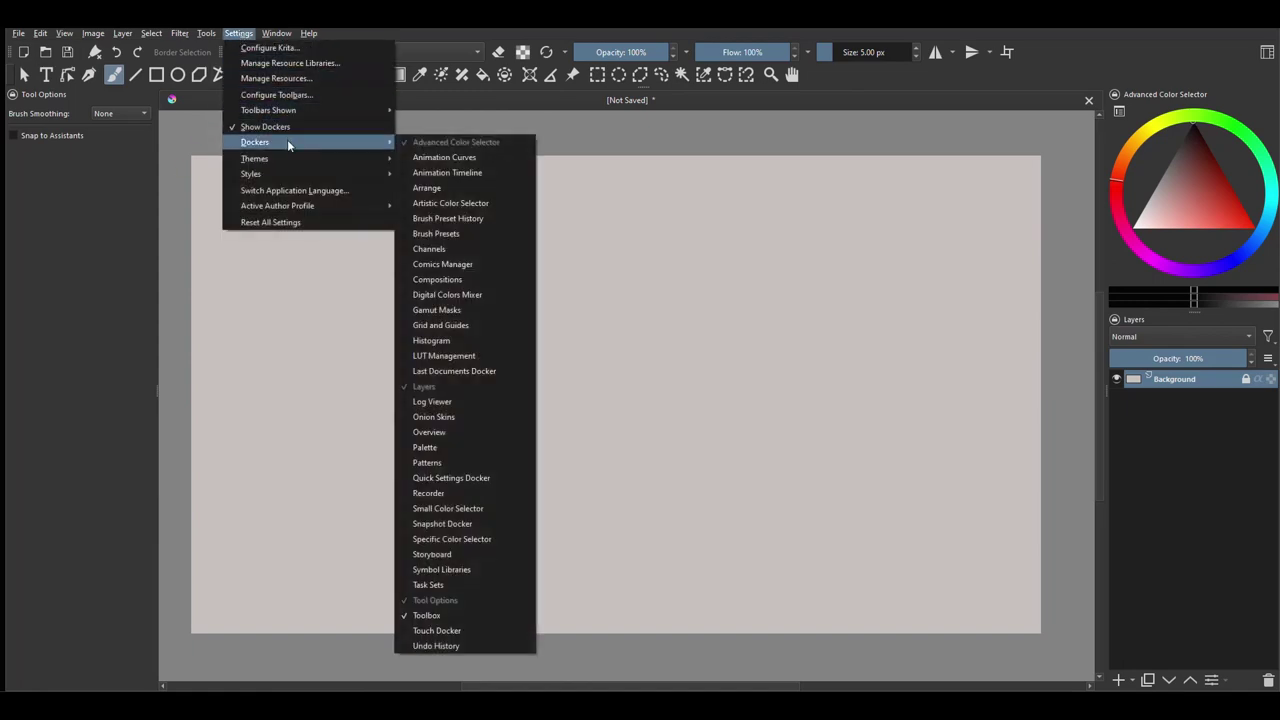
click(403, 186)
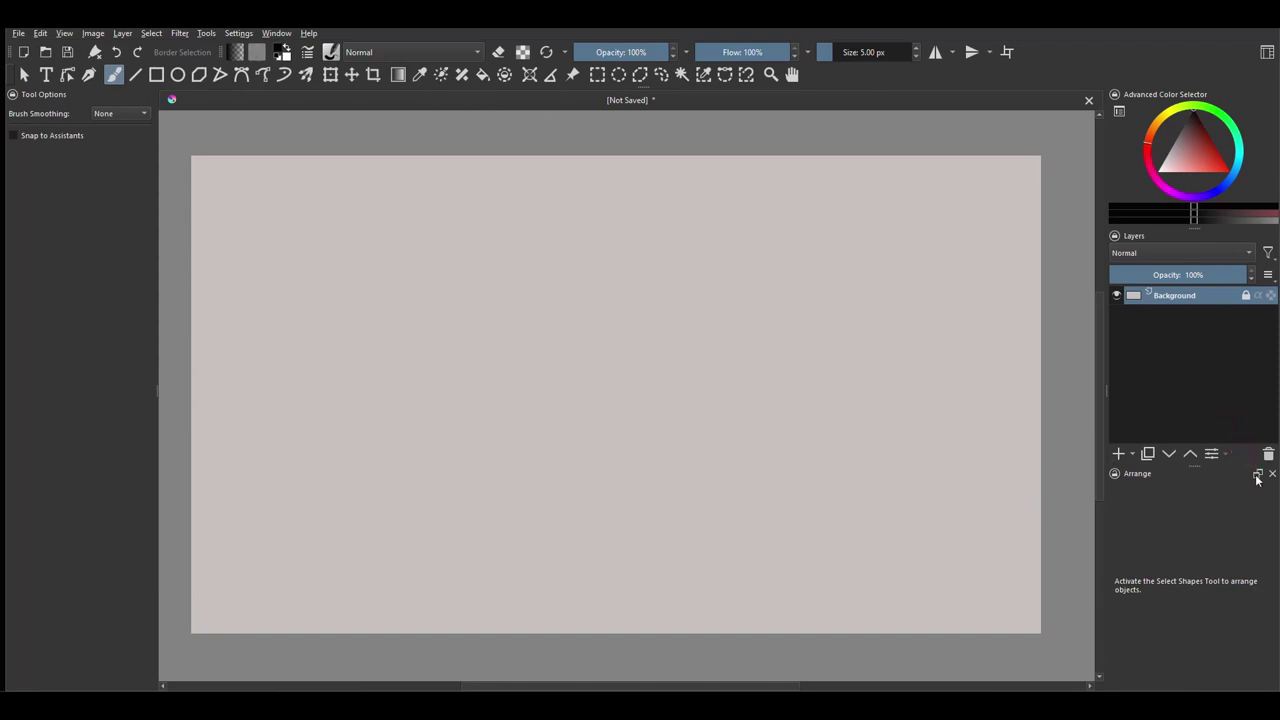
Step: Float the Arrange docker, dock it below Tool Options in the left panel, and enlarge it
click(1257, 477)
drag(1173, 490, 132, 627)
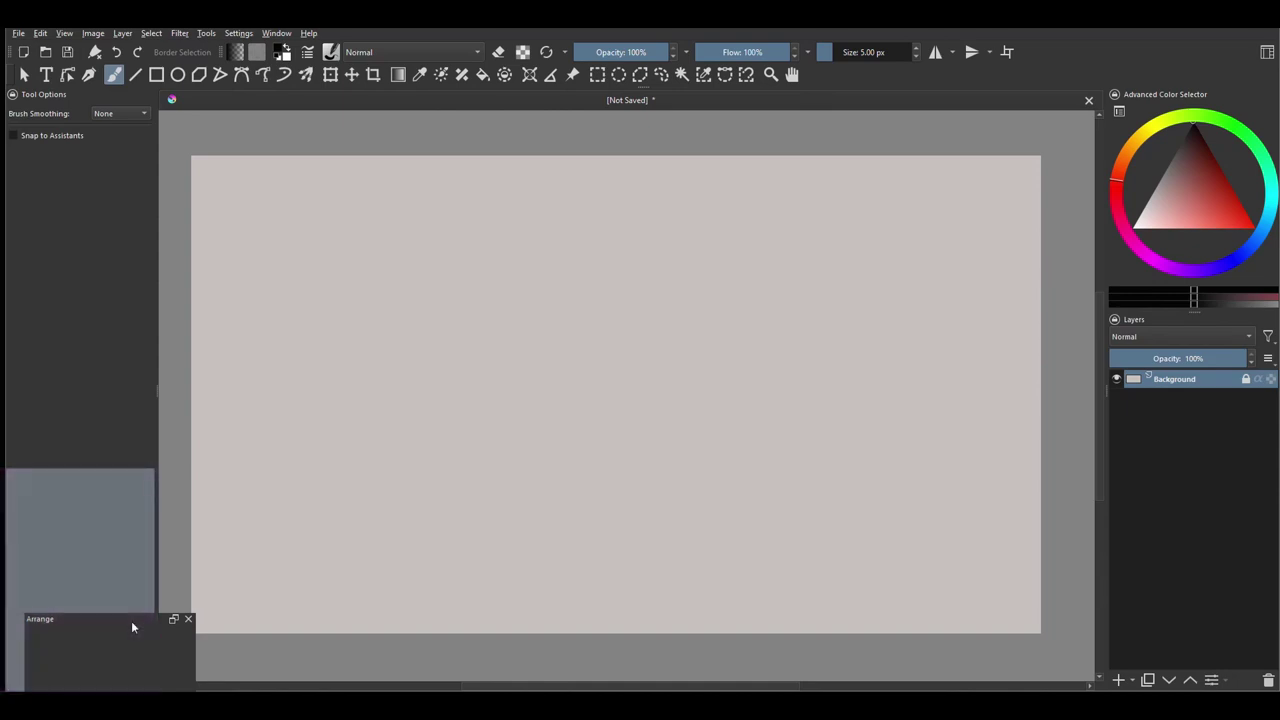
drag(131, 622, 132, 621)
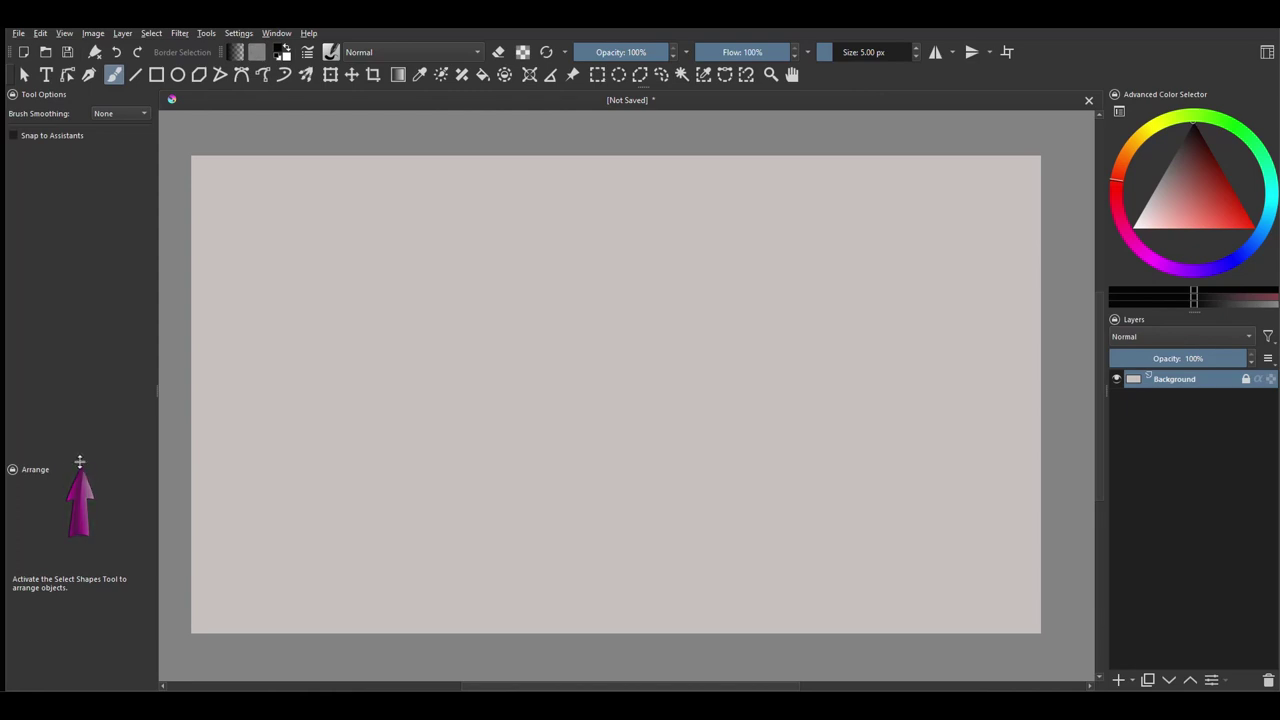
drag(81, 460, 82, 417)
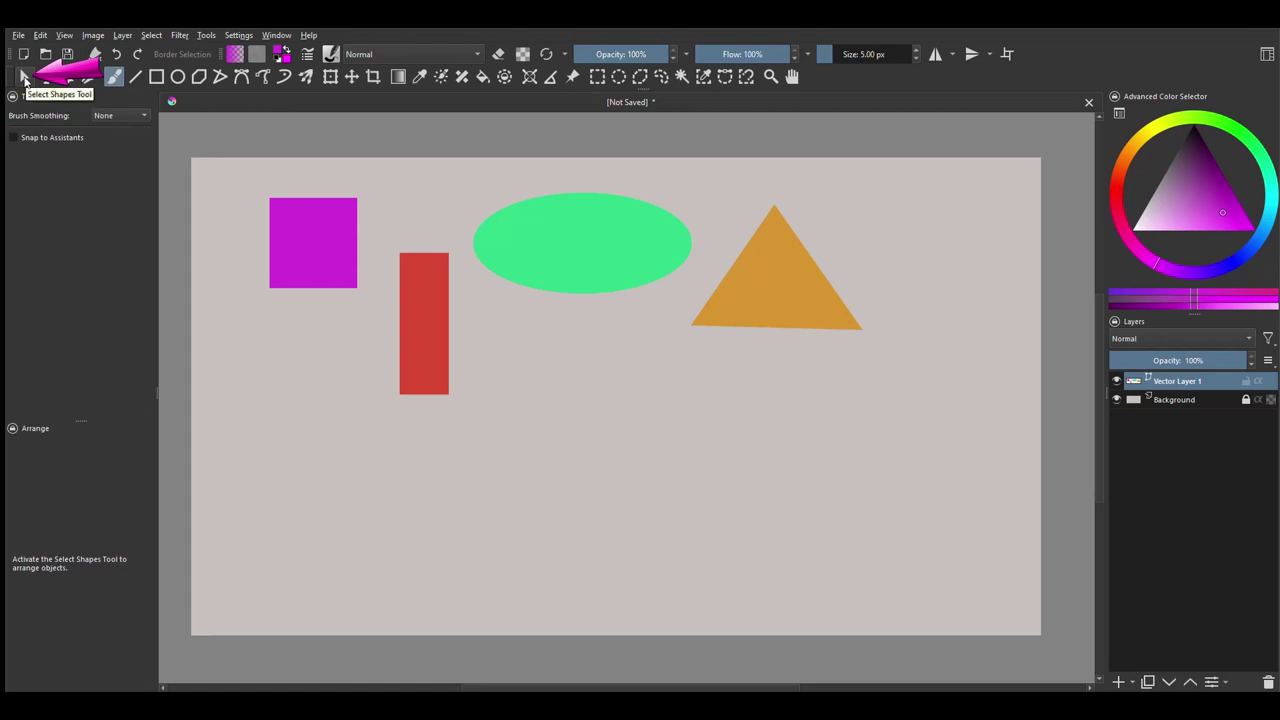
Step: Switch to the Select Shapes Tool
click(24, 78)
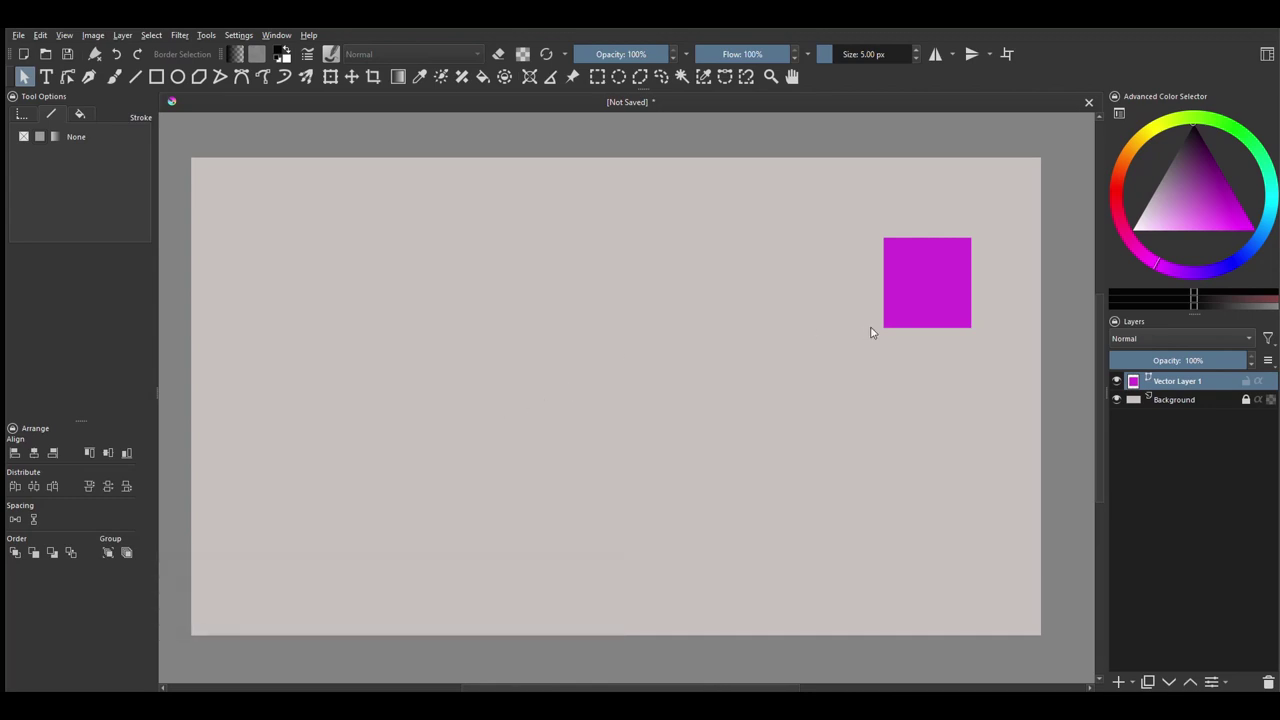
Step: Select the magenta square and try left, centre, right, top, middle and bottom alignment
click(908, 266)
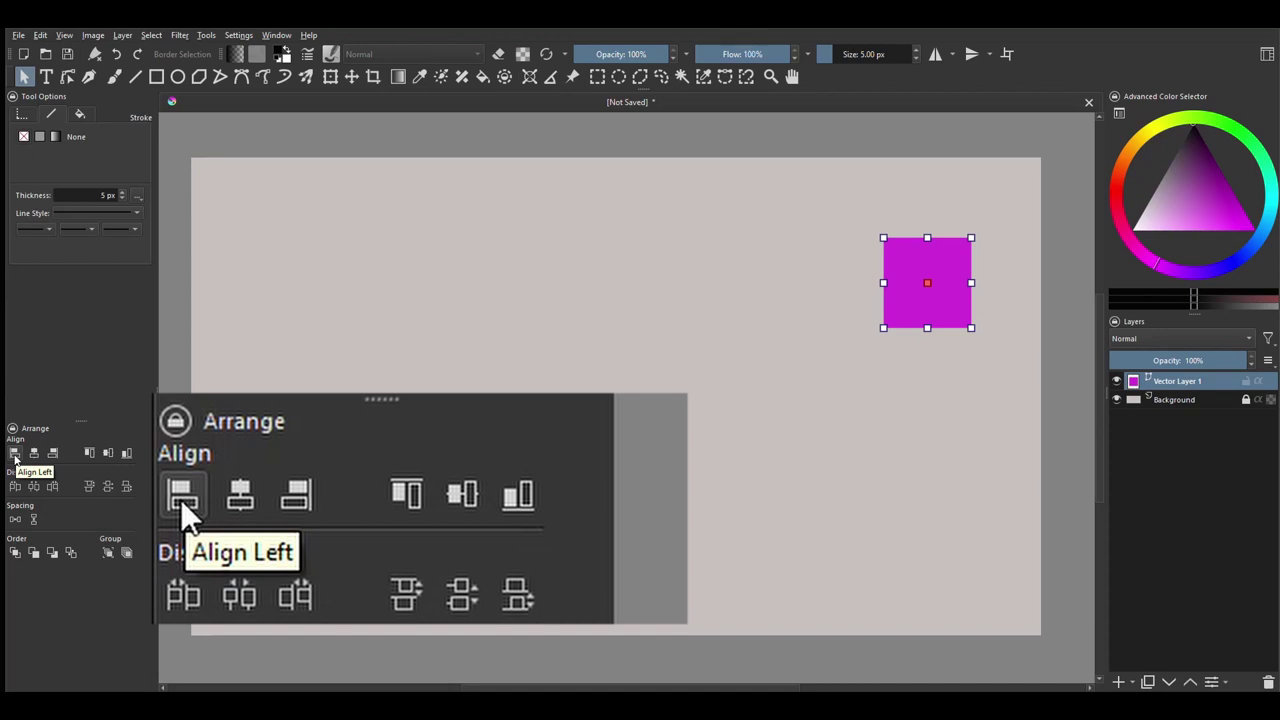
click(15, 455)
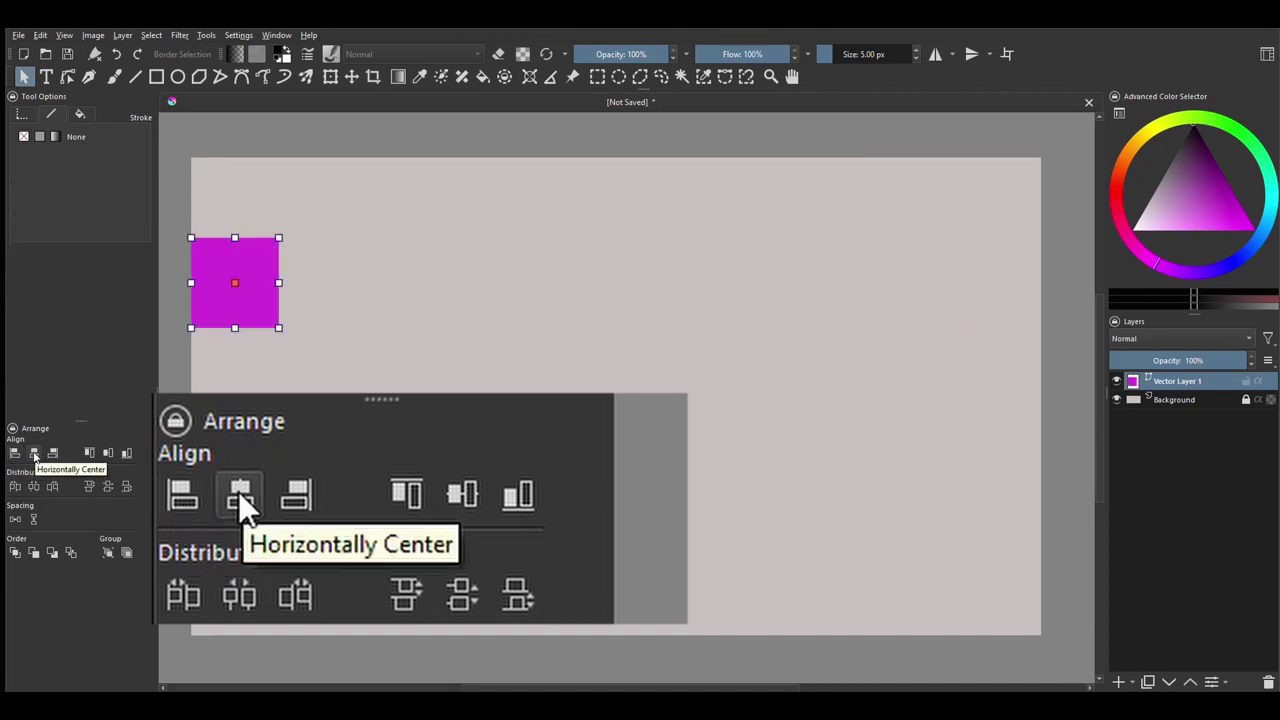
click(34, 455)
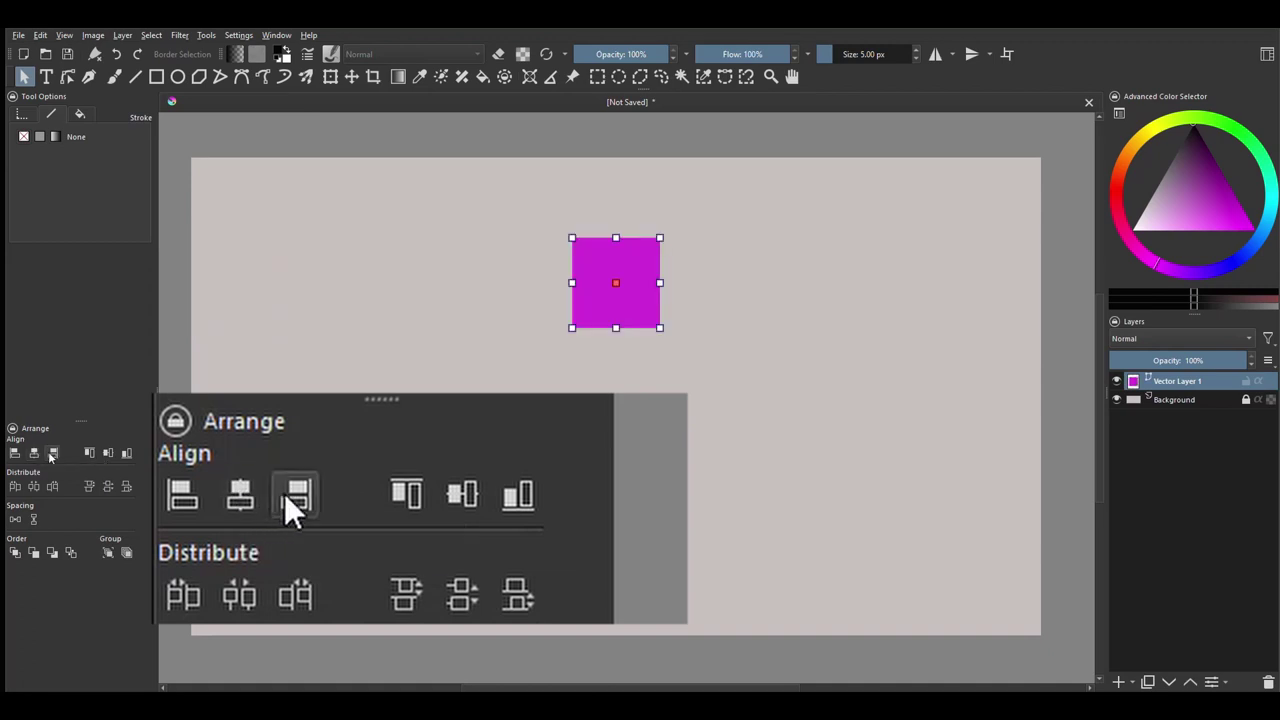
click(53, 455)
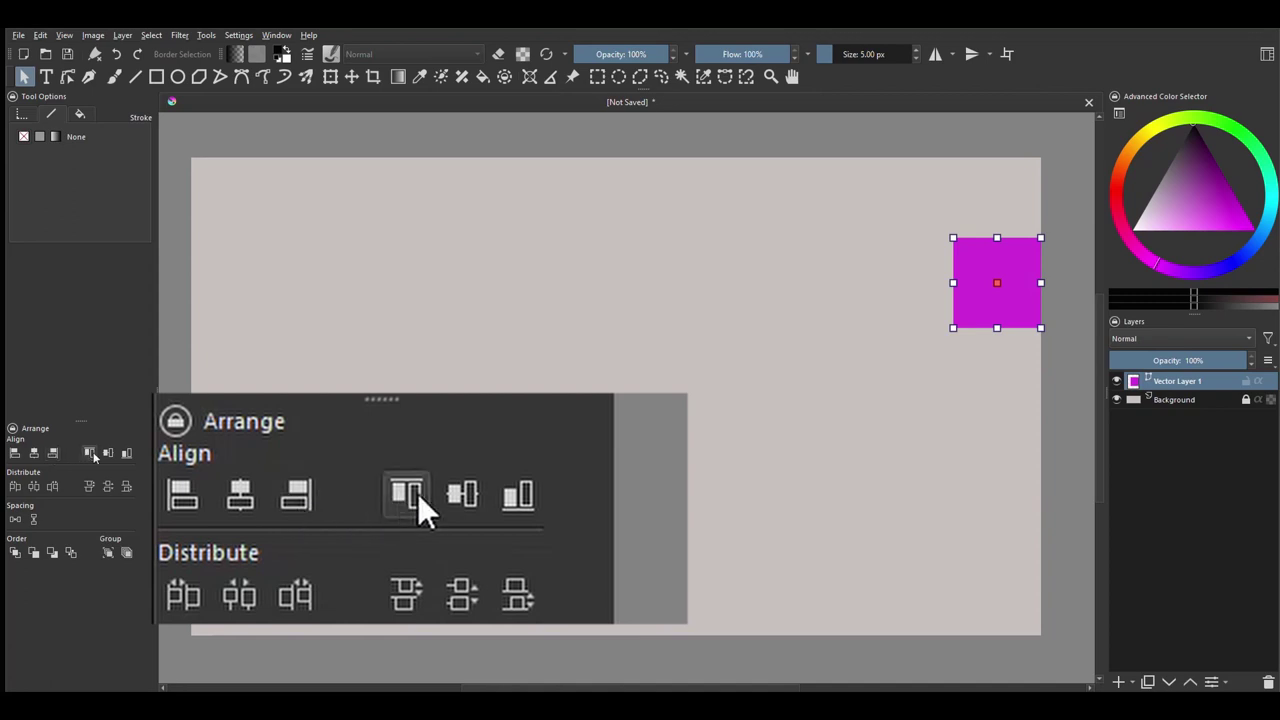
click(90, 455)
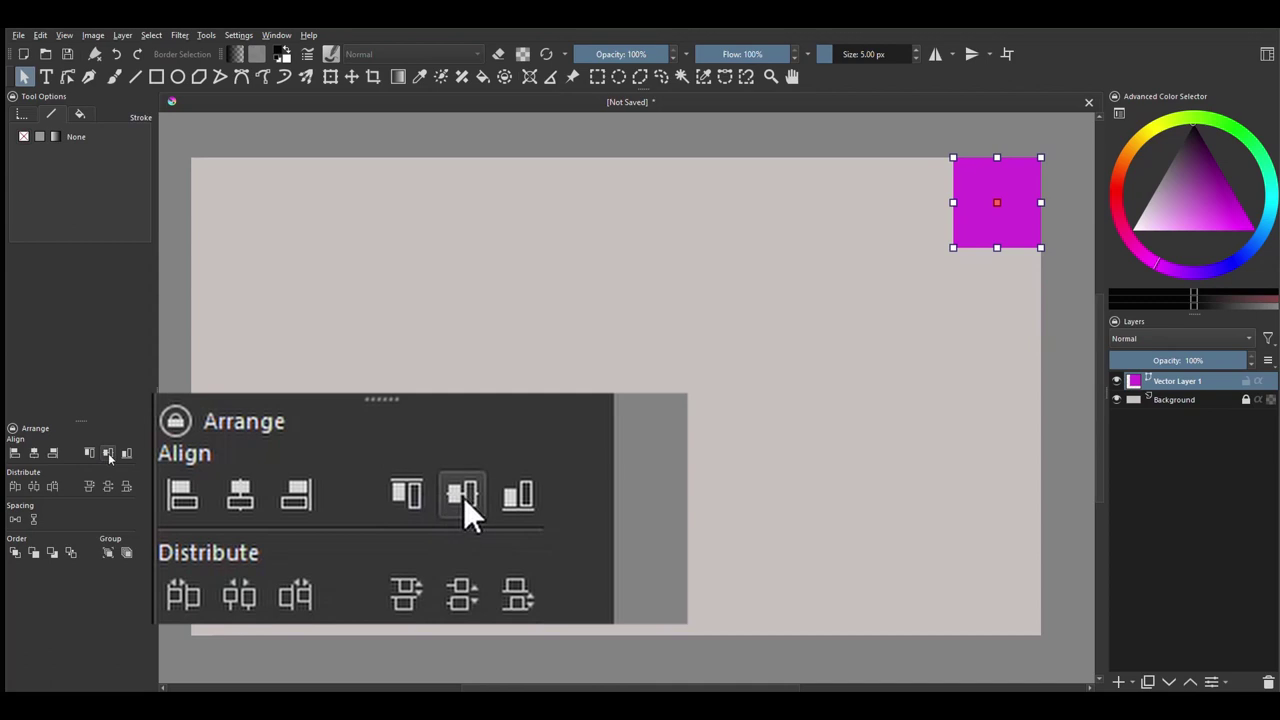
click(108, 455)
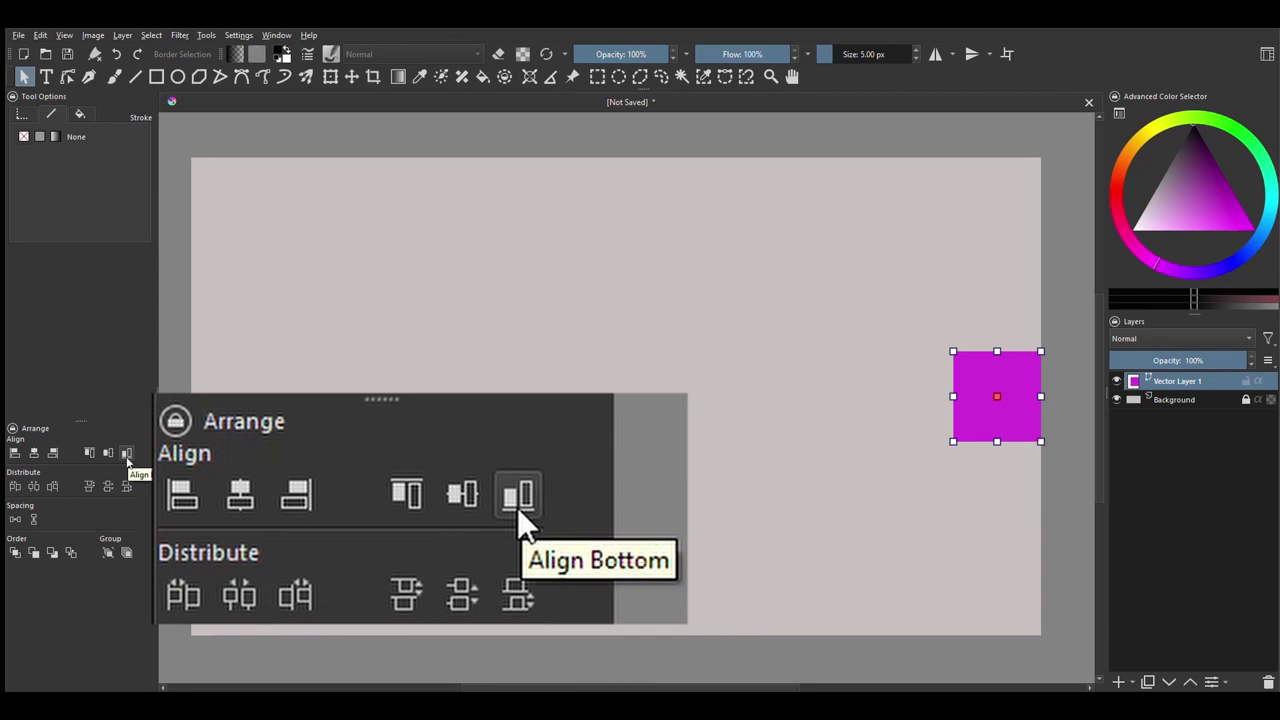
click(127, 456)
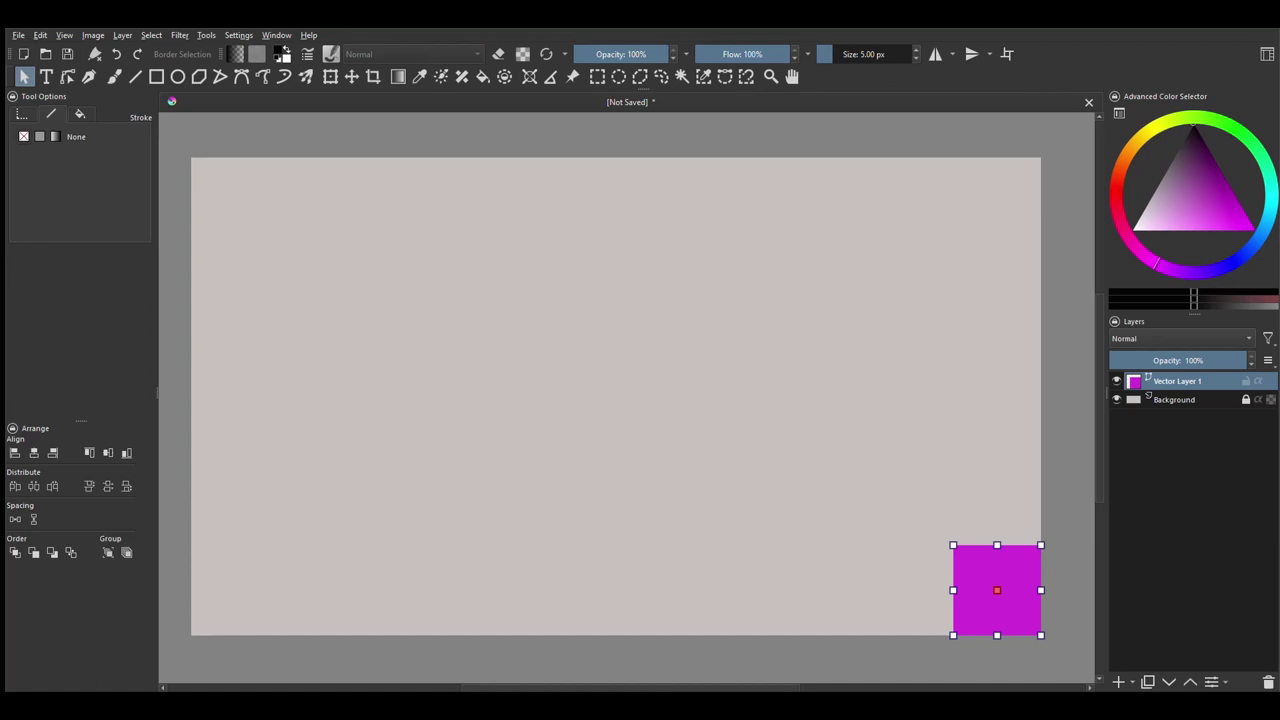
Step: Centre the square horizontally and vertically on the canvas, then deselect it
click(34, 454)
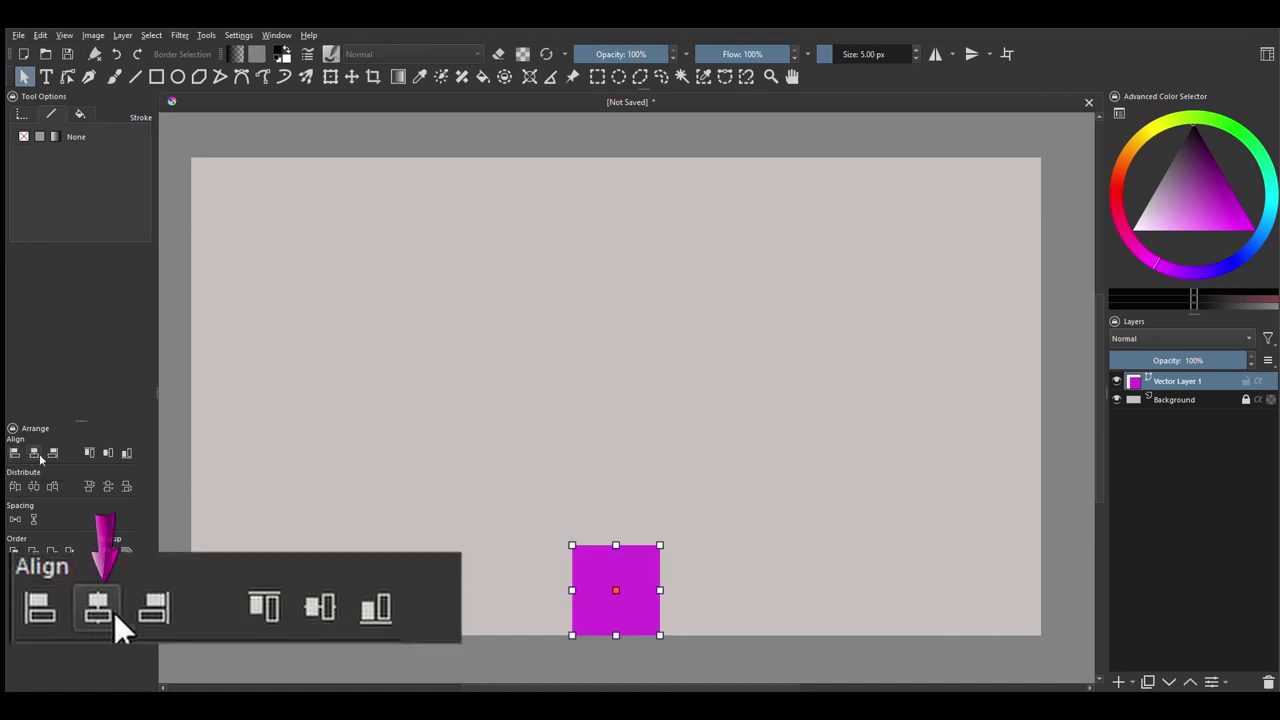
click(105, 455)
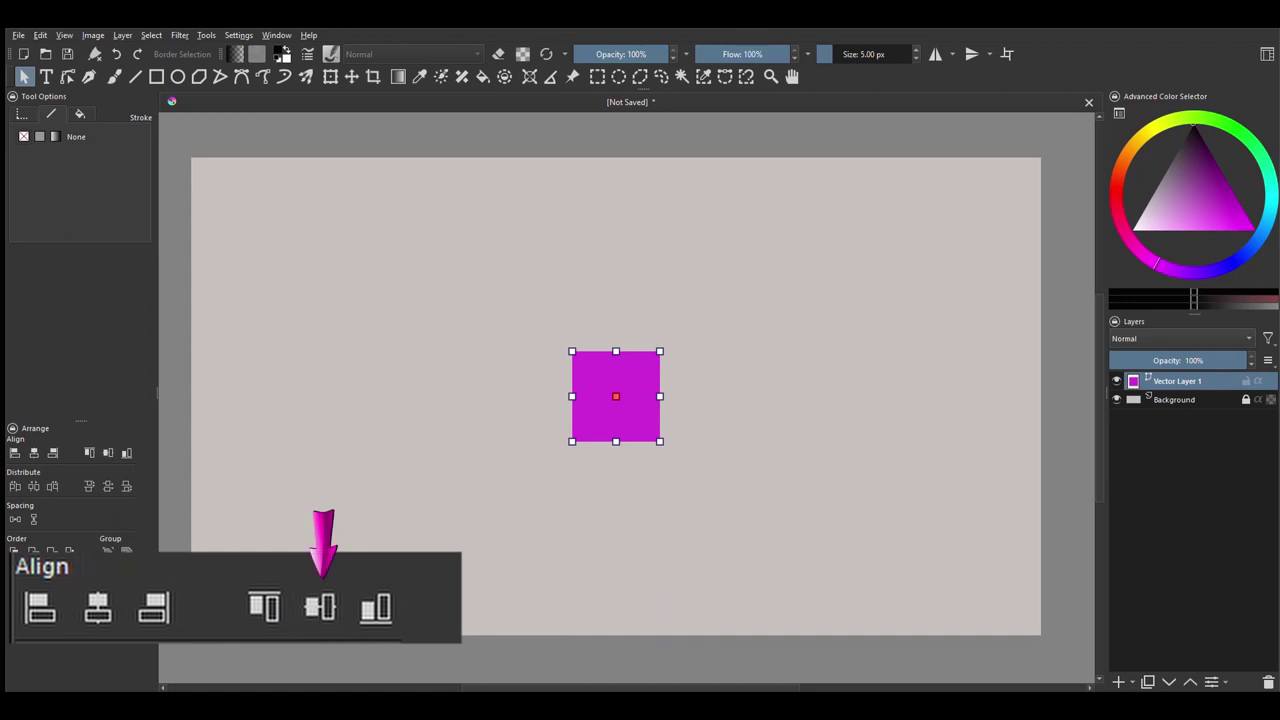
click(411, 497)
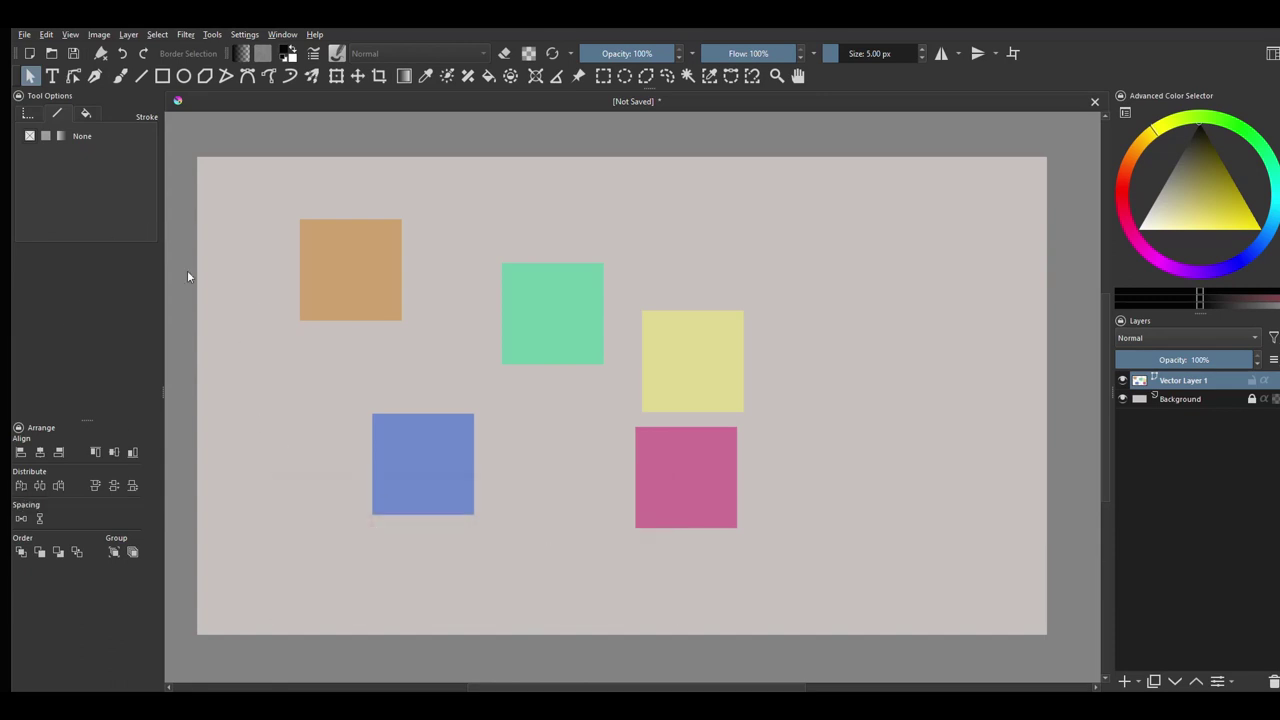
Step: Marquee-select the five squares, apply Distribute Left, then deselect them
drag(219, 177, 1000, 615)
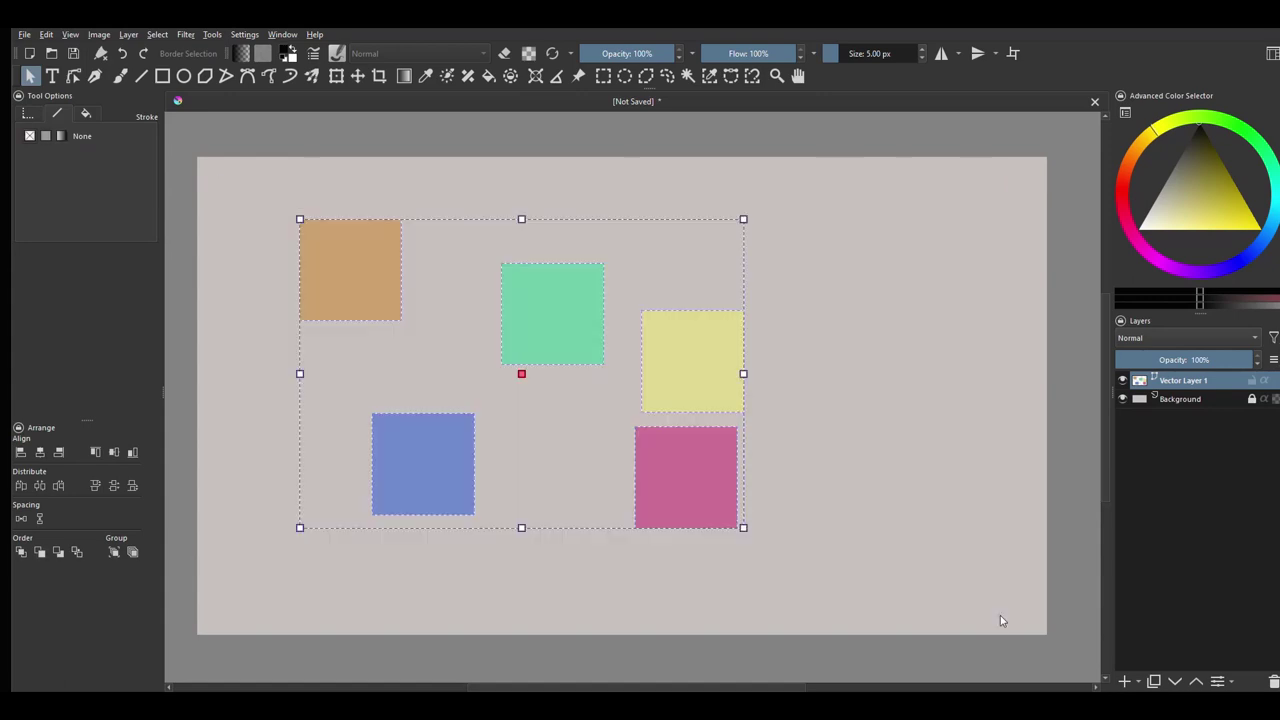
click(21, 487)
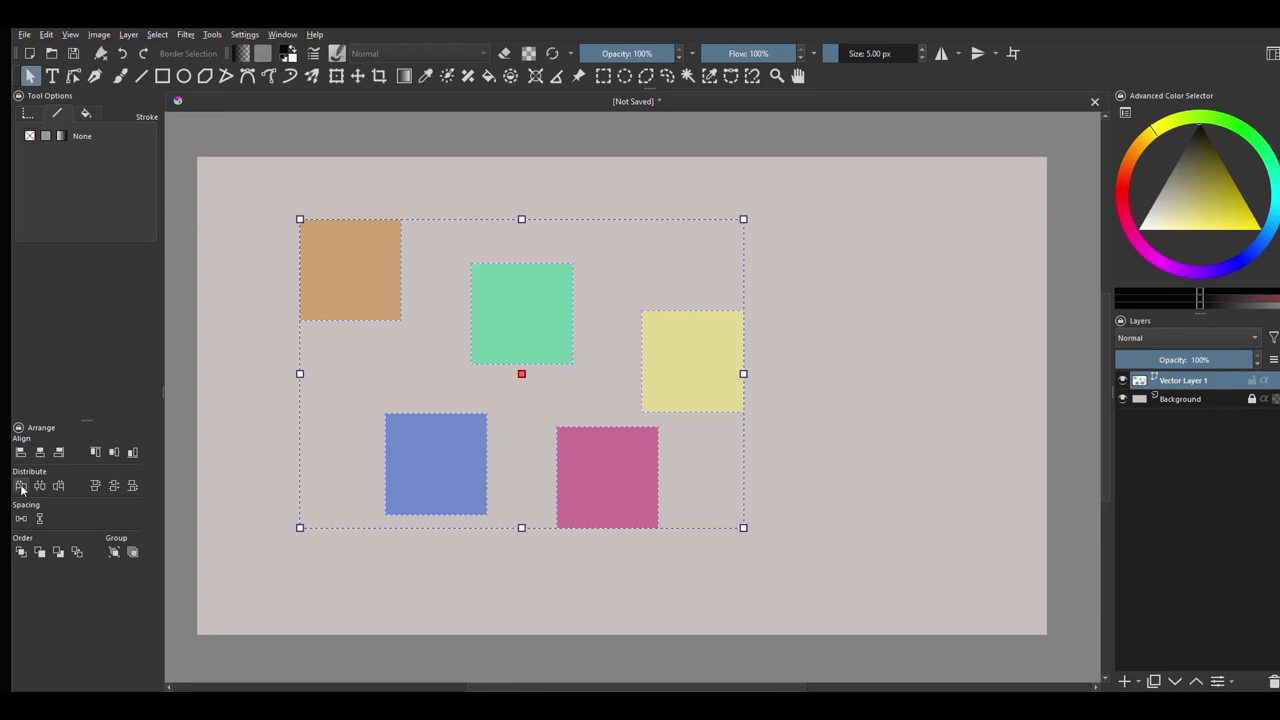
click(231, 342)
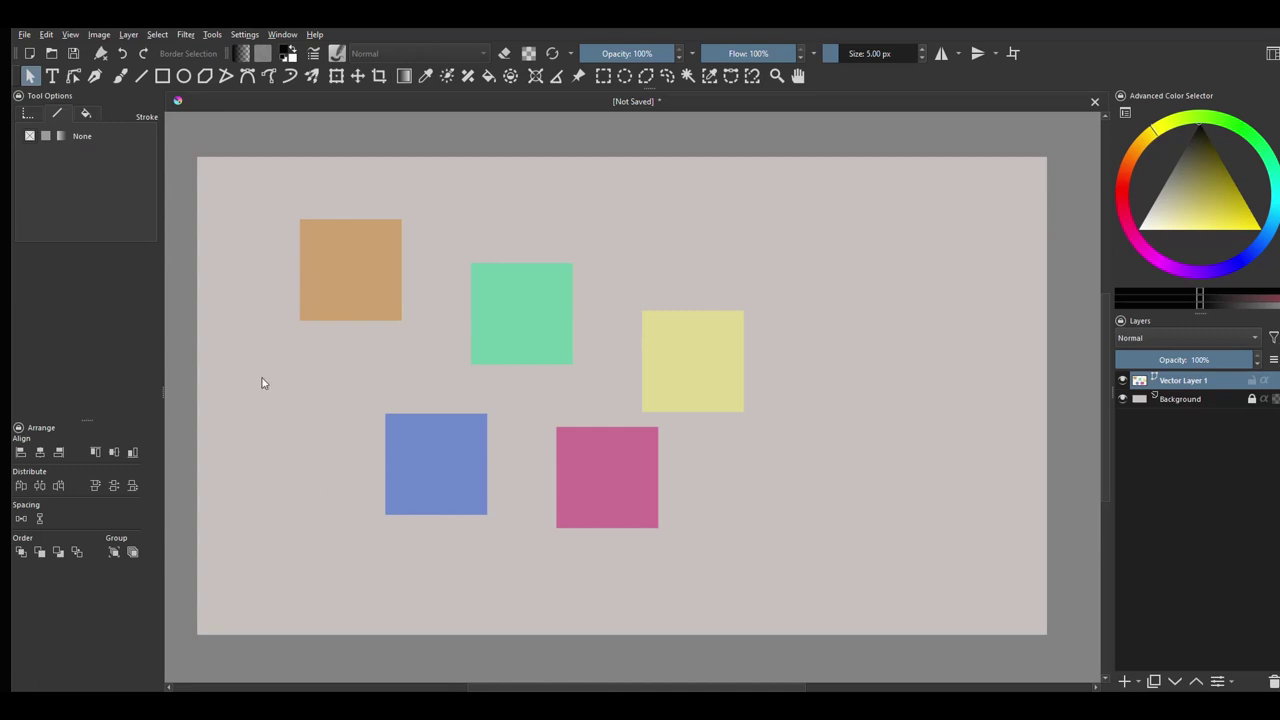
Step: Activate the Measure tool with units set to inches
click(556, 77)
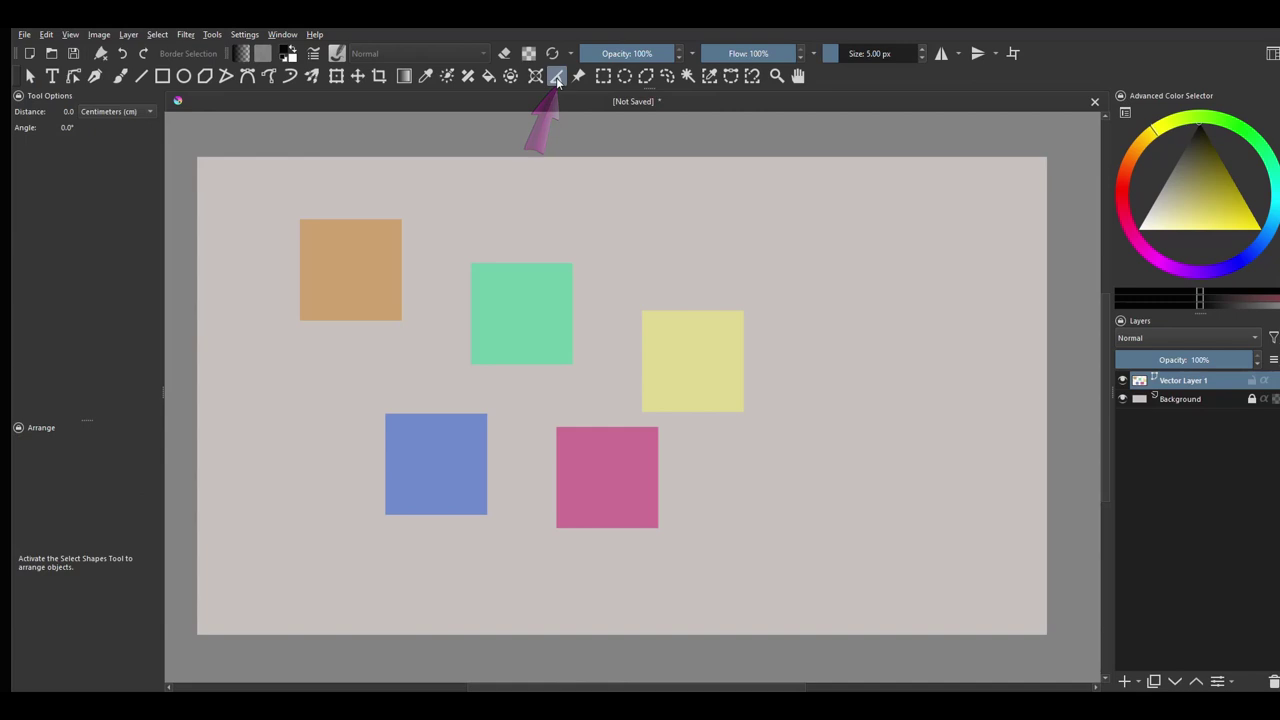
click(151, 113)
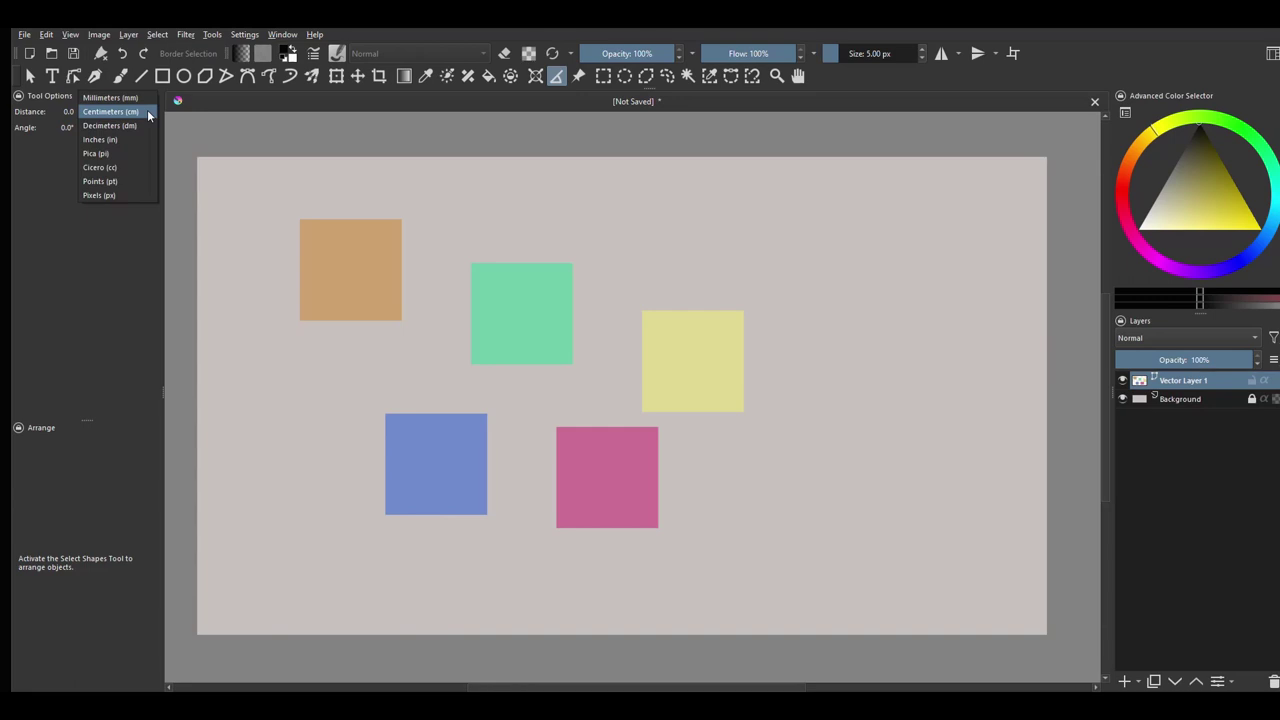
click(121, 140)
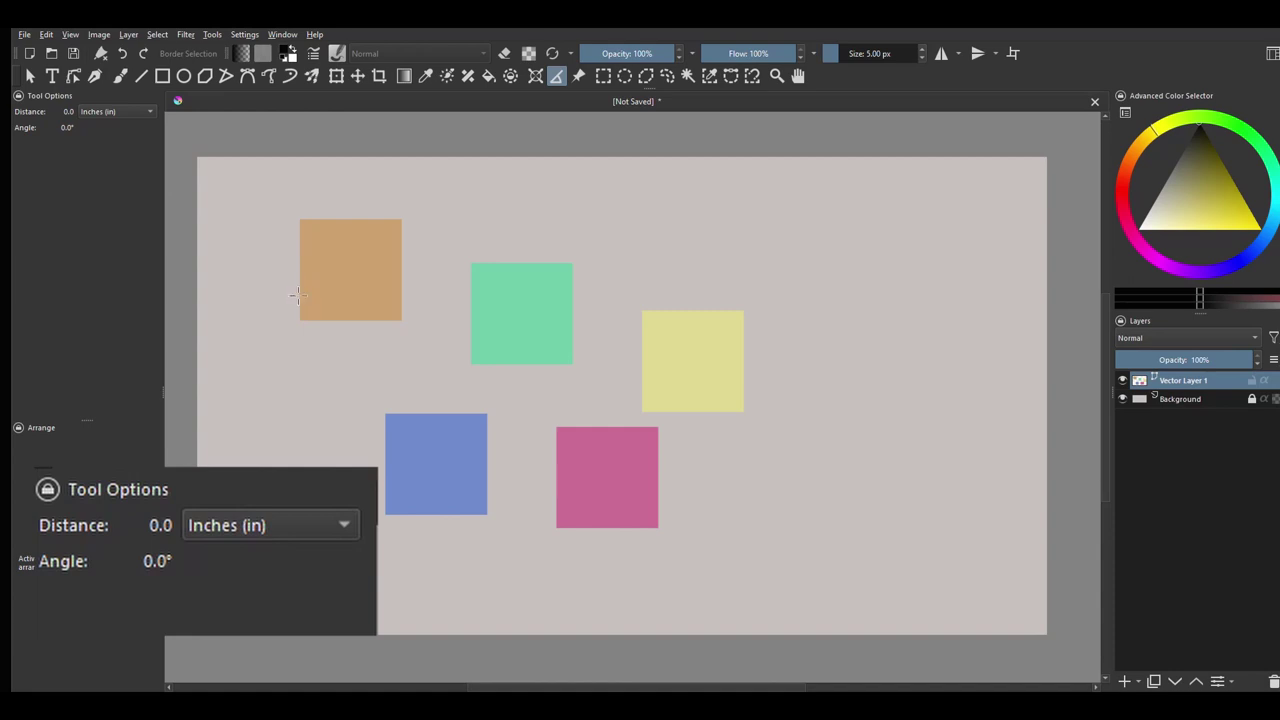
Step: Measure the horizontal distances between the coloured squares
drag(299, 294, 470, 294)
click(472, 293)
drag(328, 294, 443, 296)
drag(473, 341, 642, 339)
drag(388, 468, 551, 467)
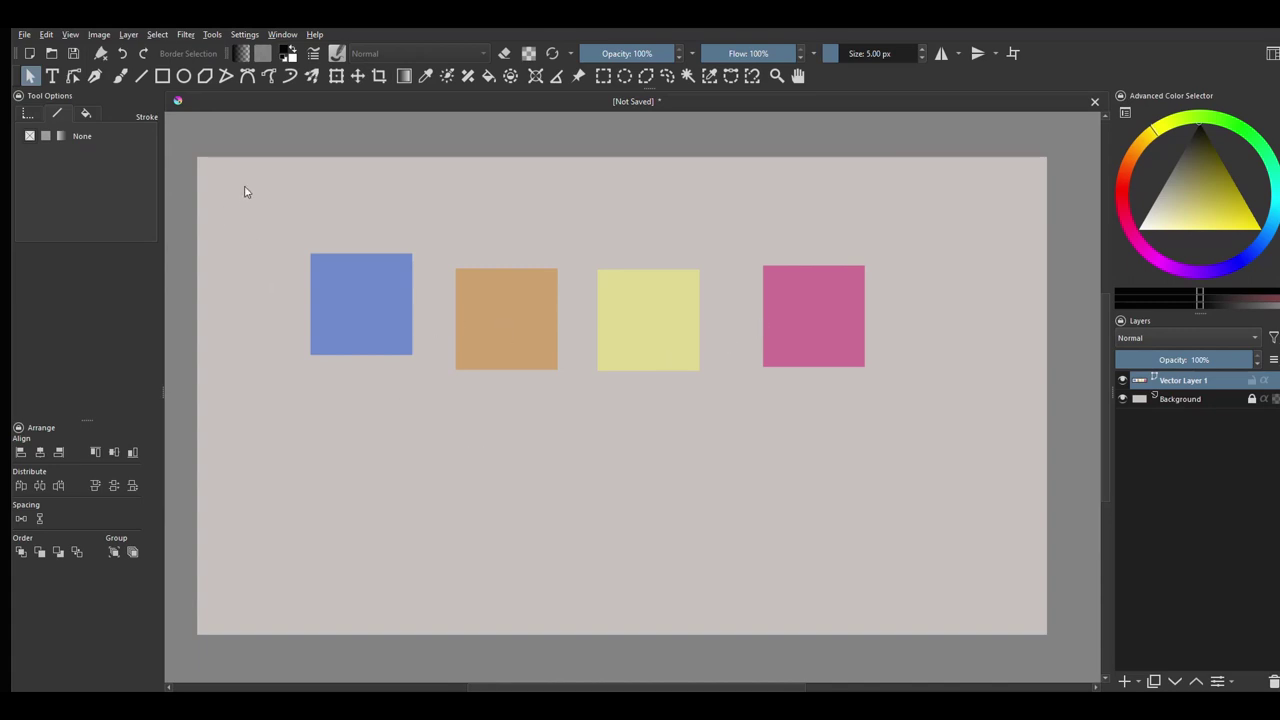
Step: Select all four squares and distribute their centres equidistantly horizontally
drag(237, 199, 1000, 465)
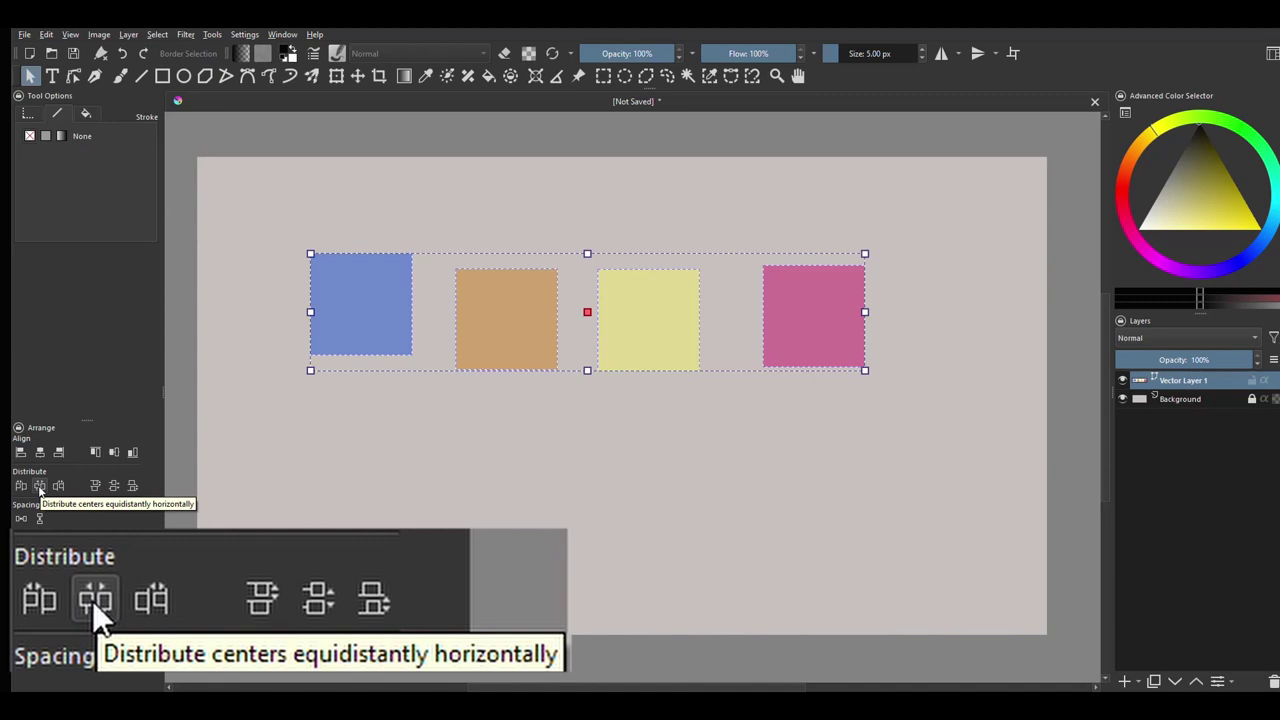
click(39, 486)
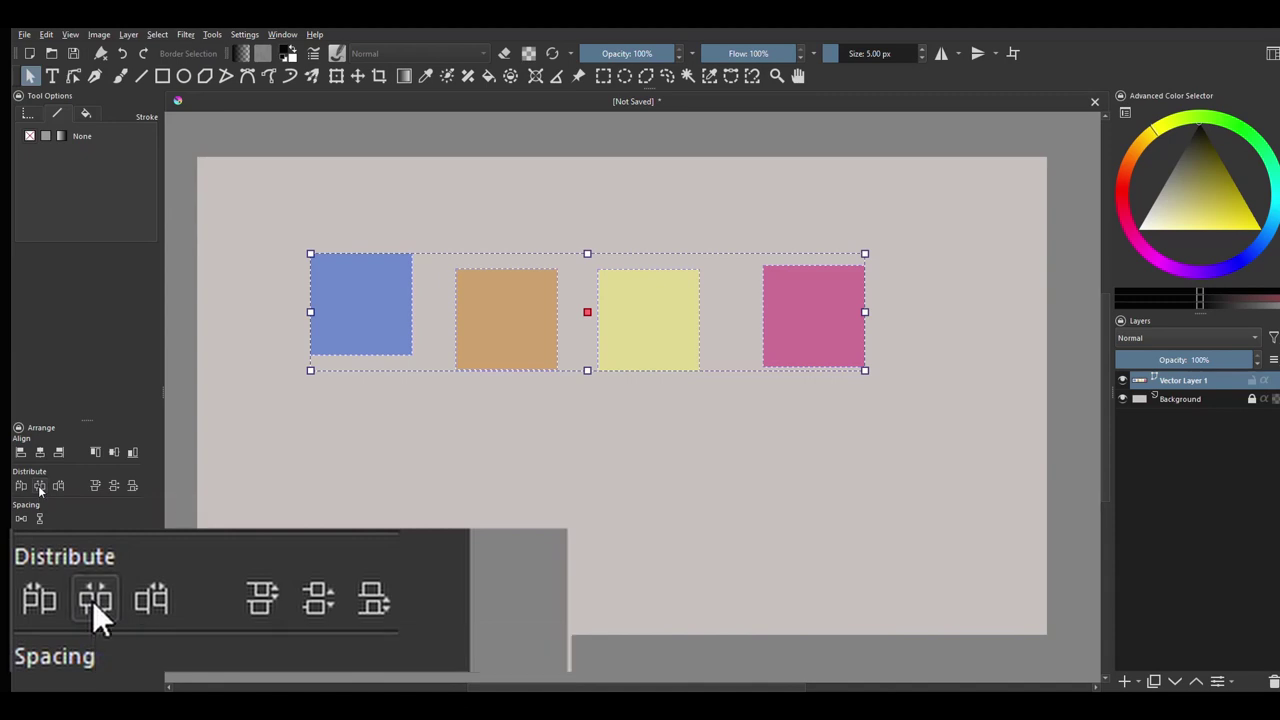
click(451, 369)
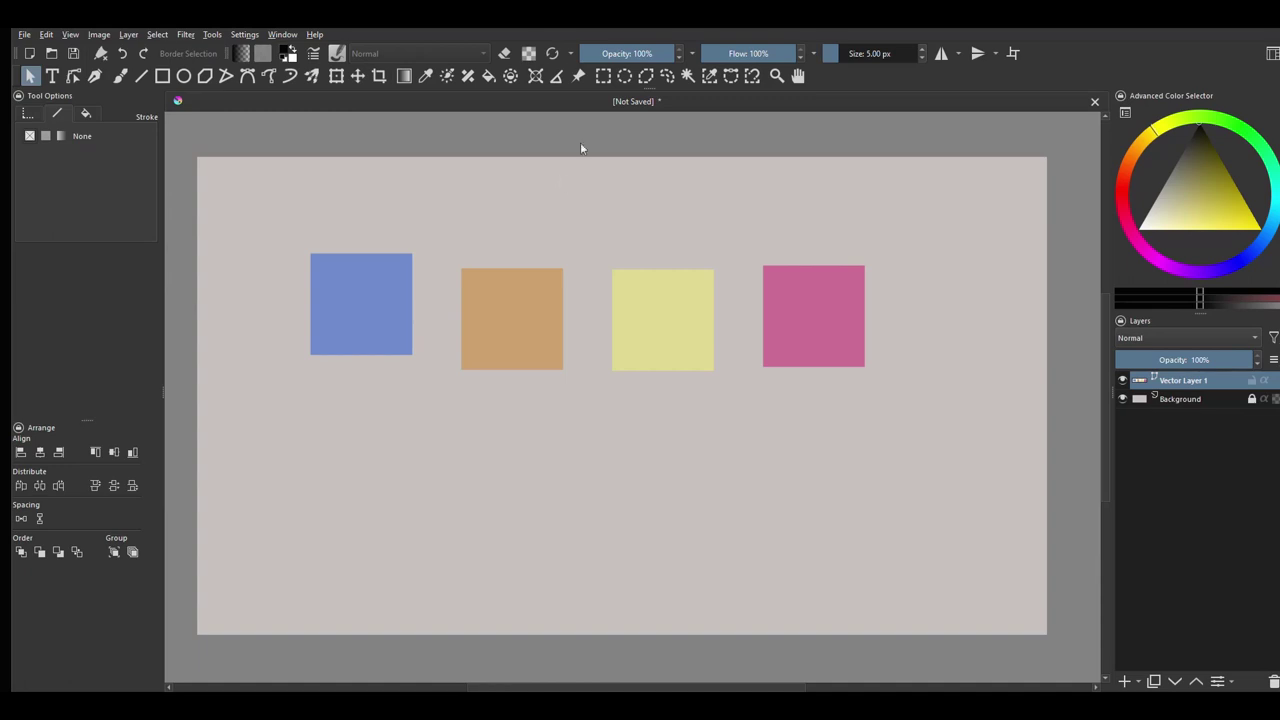
Step: Measure the blue–orange, orange–yellow and yellow–pink gaps with the Measure tool
click(556, 77)
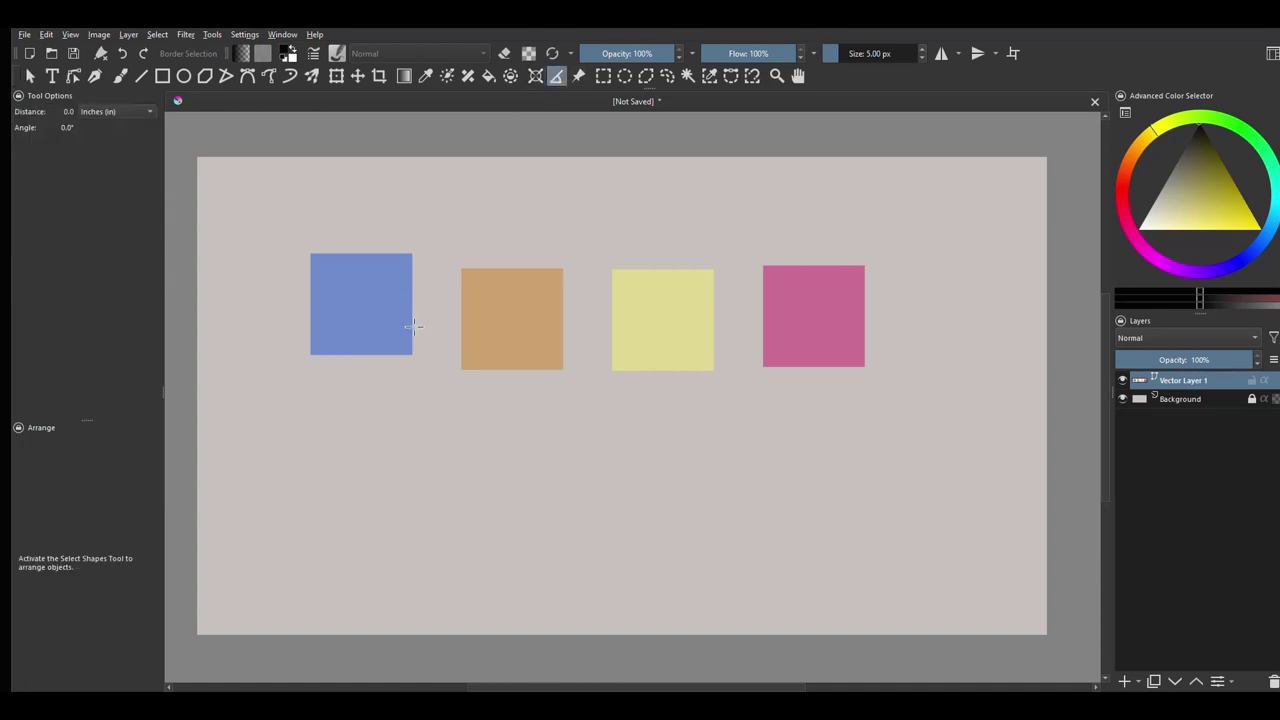
drag(413, 326, 462, 326)
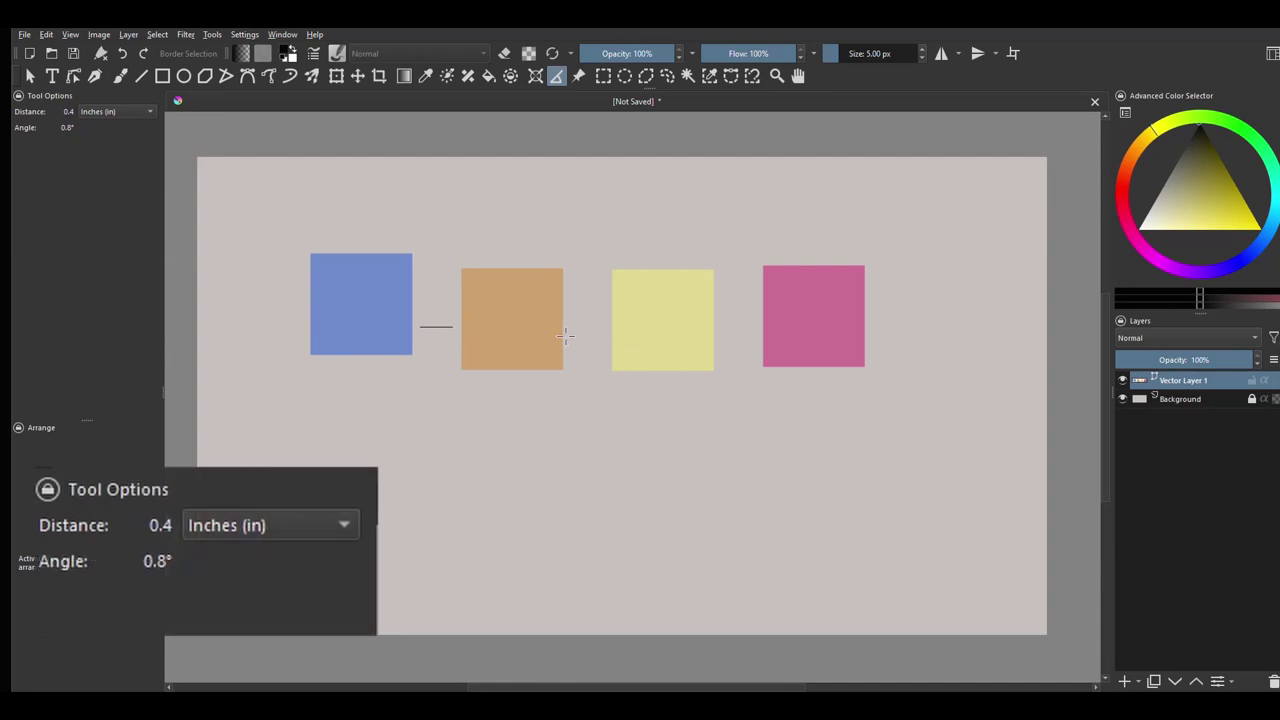
drag(568, 340, 605, 340)
drag(612, 340, 612, 340)
drag(713, 336, 767, 337)
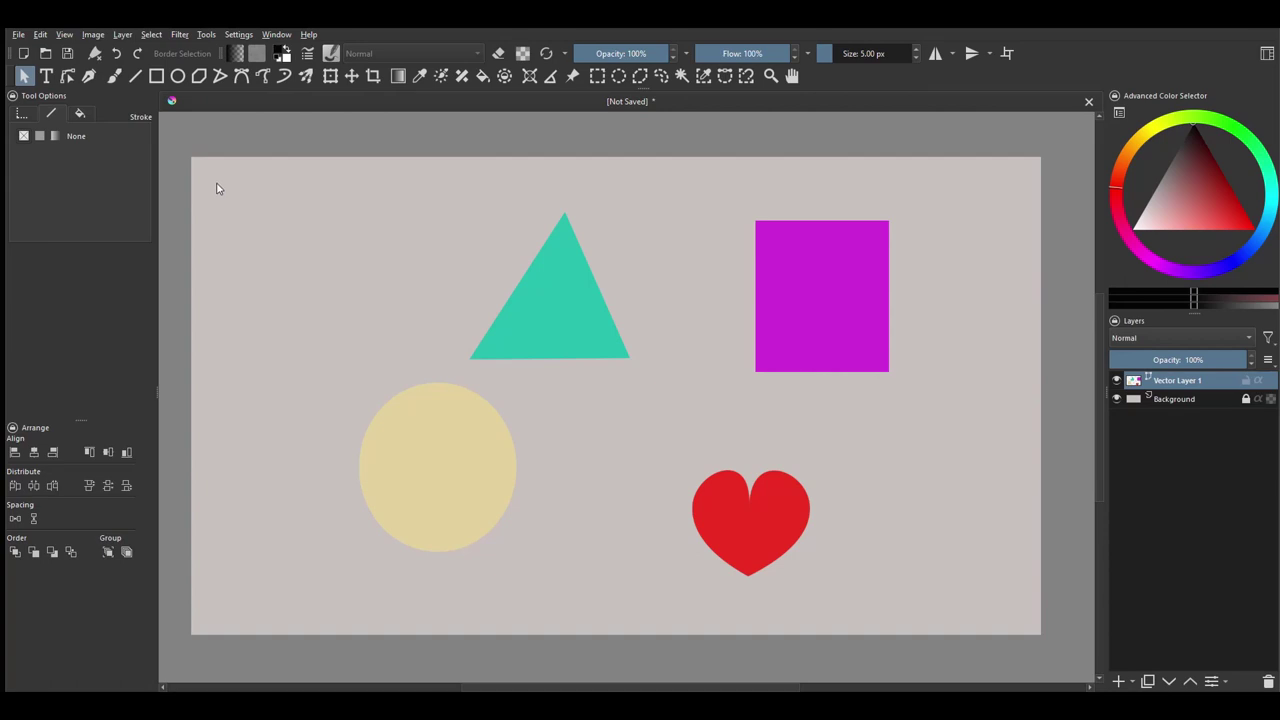
Step: Select the triangle, rectangle, circle and heart, equalize horizontal and vertical gaps, then deselect
drag(216, 182, 1028, 598)
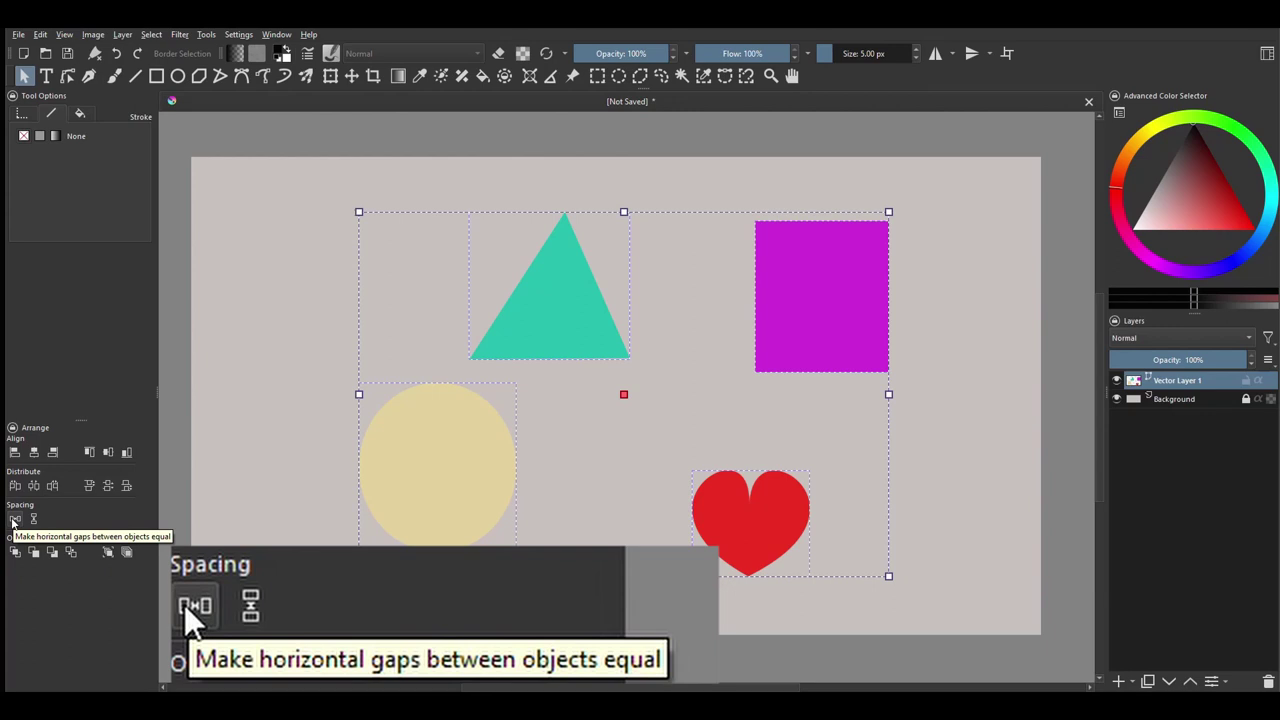
click(14, 519)
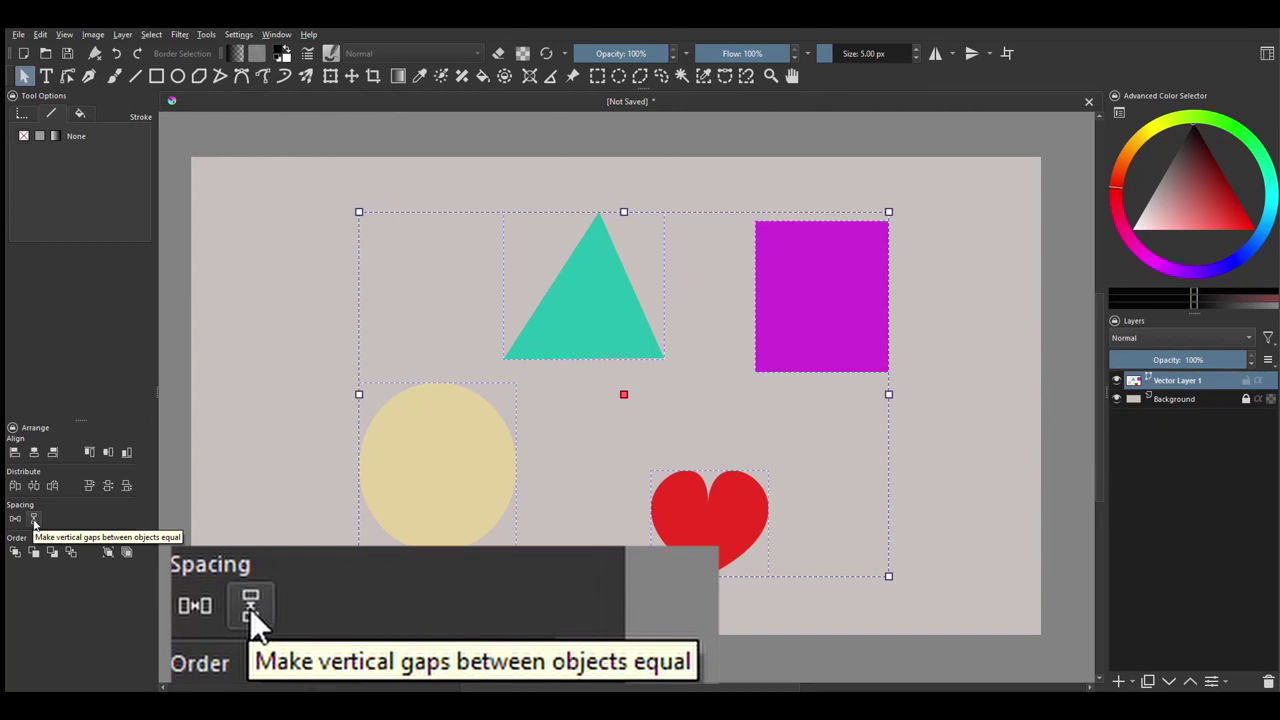
click(34, 519)
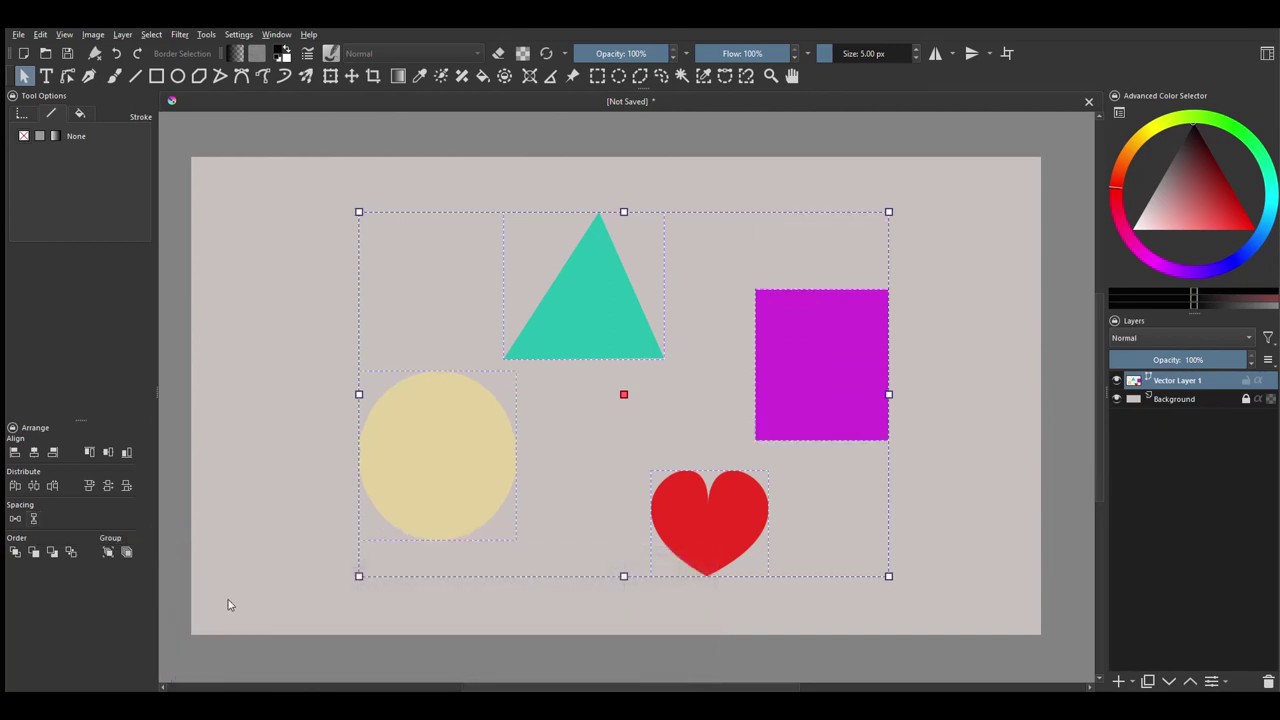
click(228, 604)
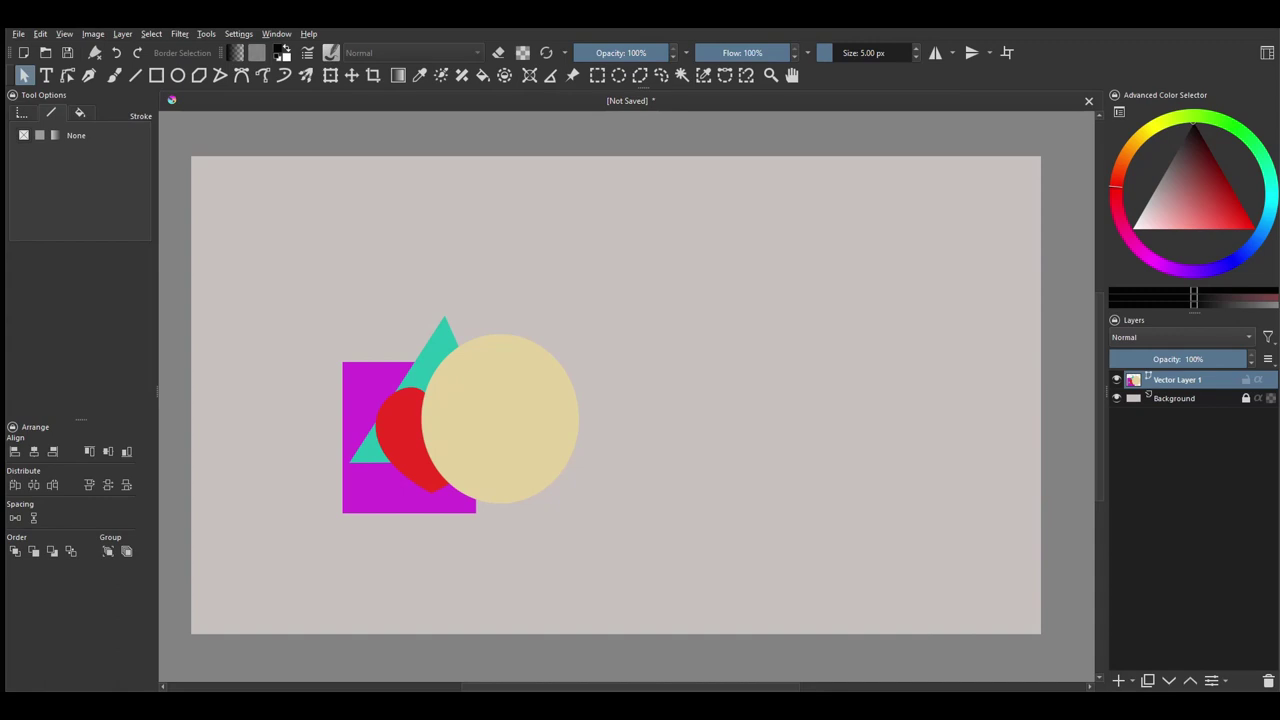
Step: Bring the magenta rectangle to the front and move it down-right
click(363, 380)
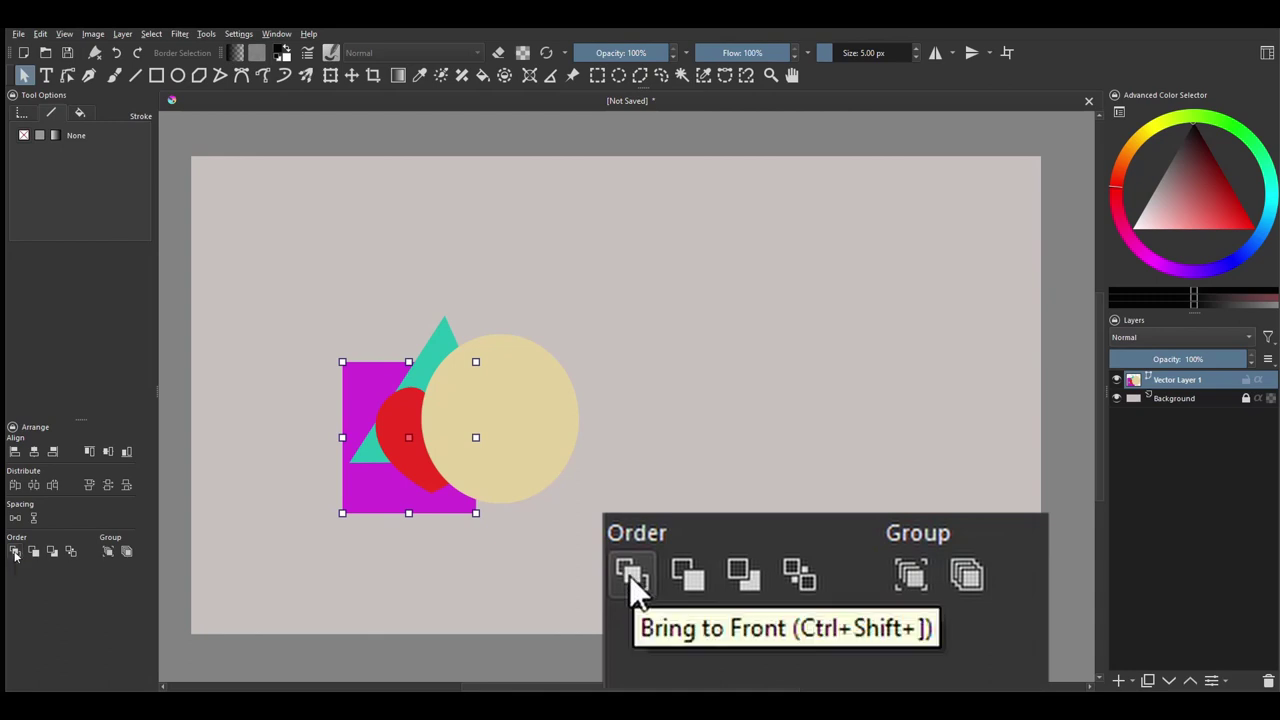
click(15, 552)
drag(414, 435, 486, 454)
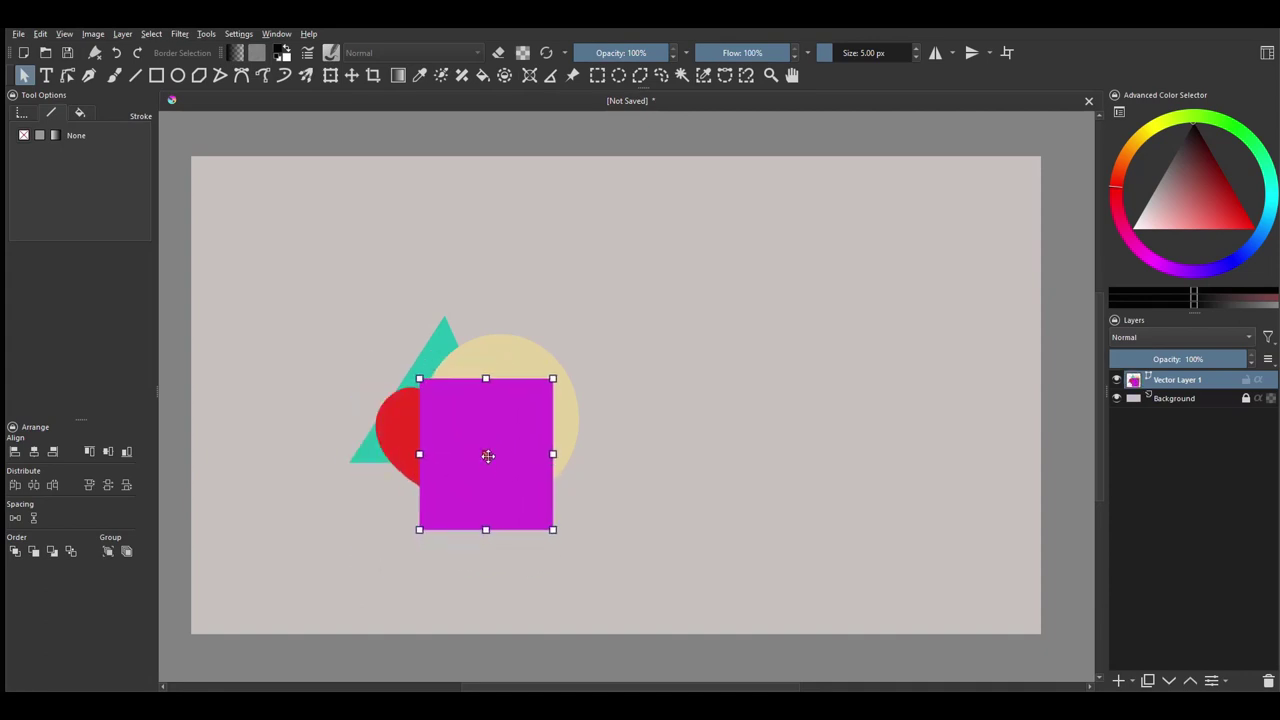
click(320, 568)
Step: Send the beige circle to the back and shift it left
click(507, 368)
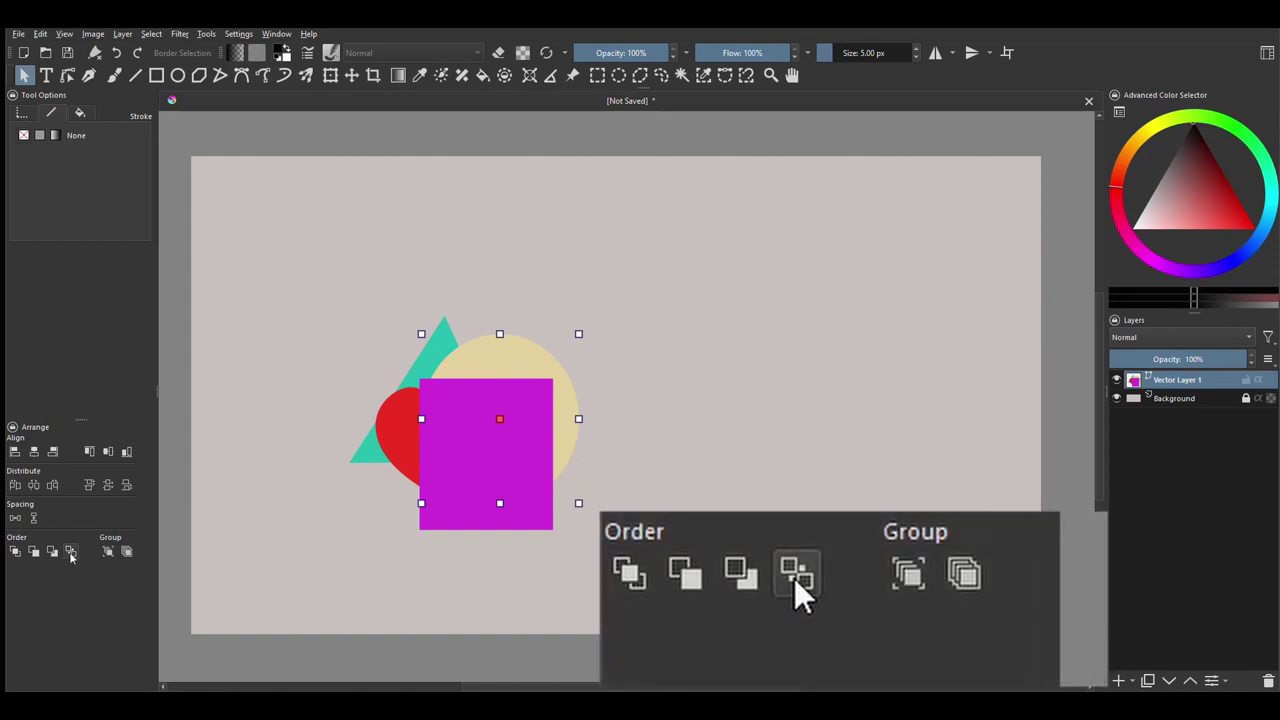
click(71, 553)
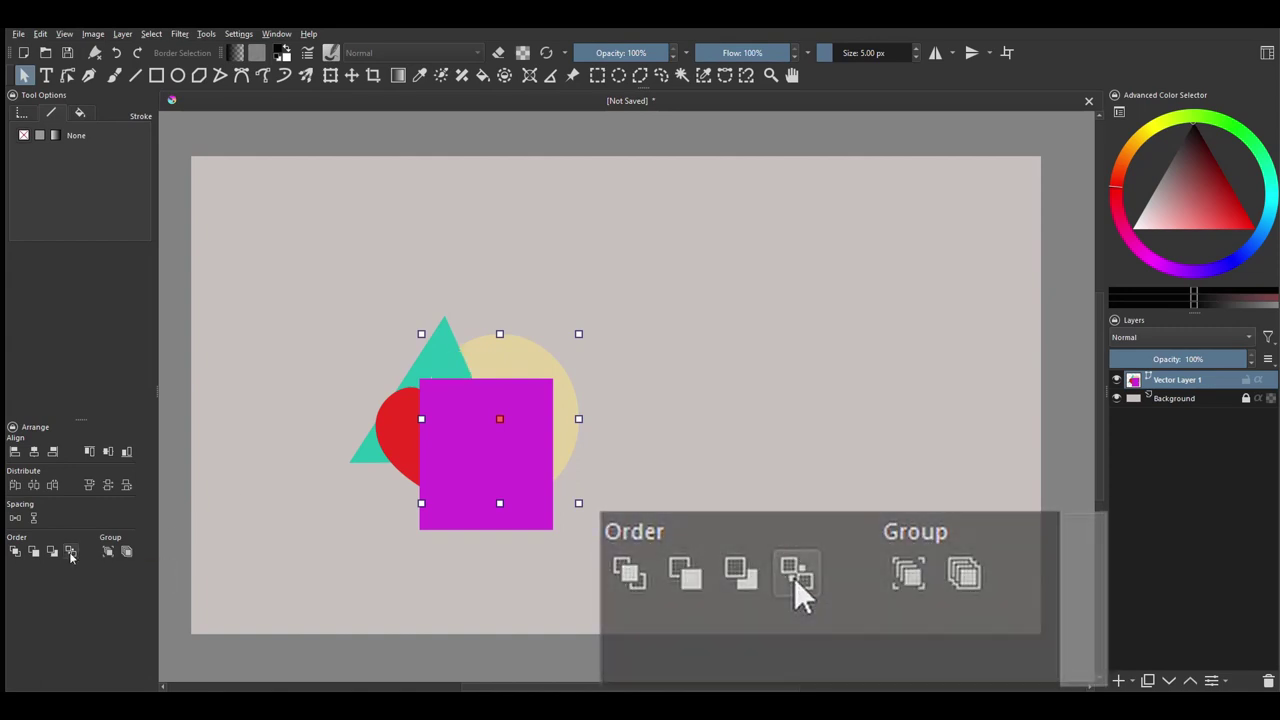
drag(492, 354, 460, 362)
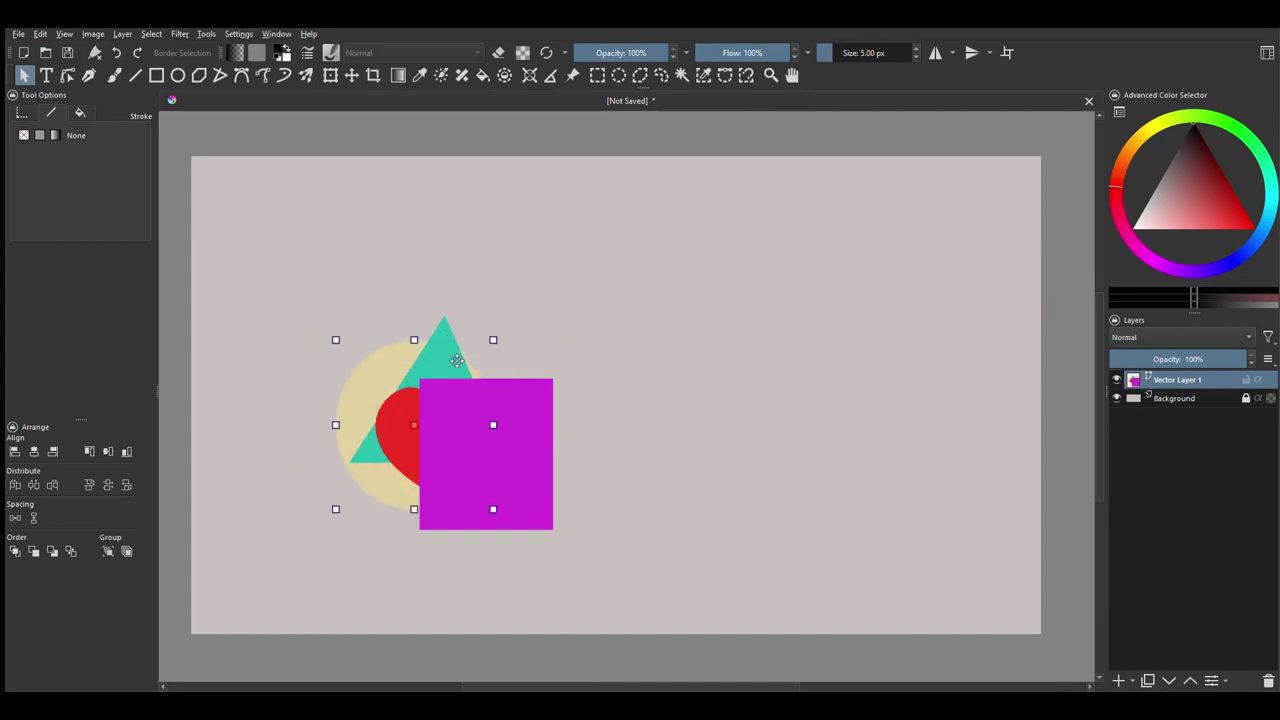
Step: Deselect the beige circle and move the red heart over it
click(254, 577)
mouse_move(397, 432)
mouse_down()
mouse_move(305, 450)
mouse_move(402, 451)
mouse_move(300, 452)
mouse_move(395, 450)
mouse_move(384, 443)
mouse_up()
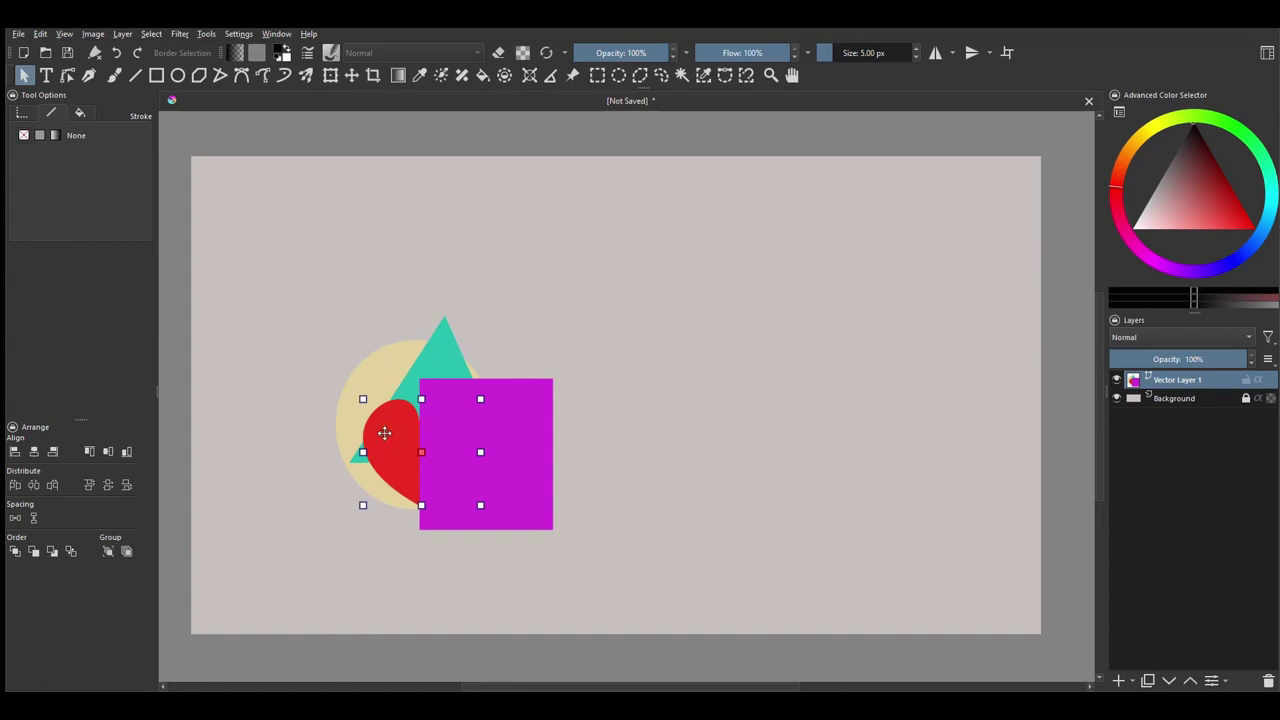
mouse_move(386, 434)
mouse_down()
mouse_move(381, 456)
mouse_move(398, 434)
mouse_up()
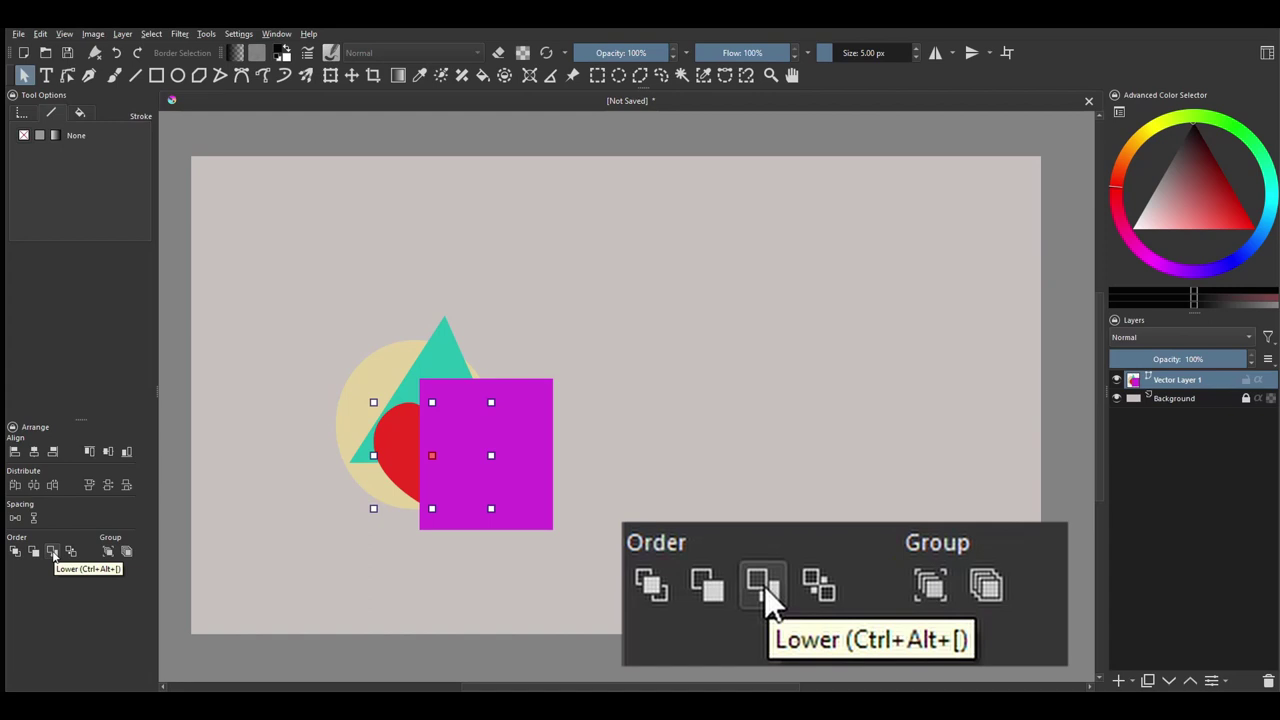
Step: Lower the red heart behind the teal triangle, then raise it back in front
click(53, 554)
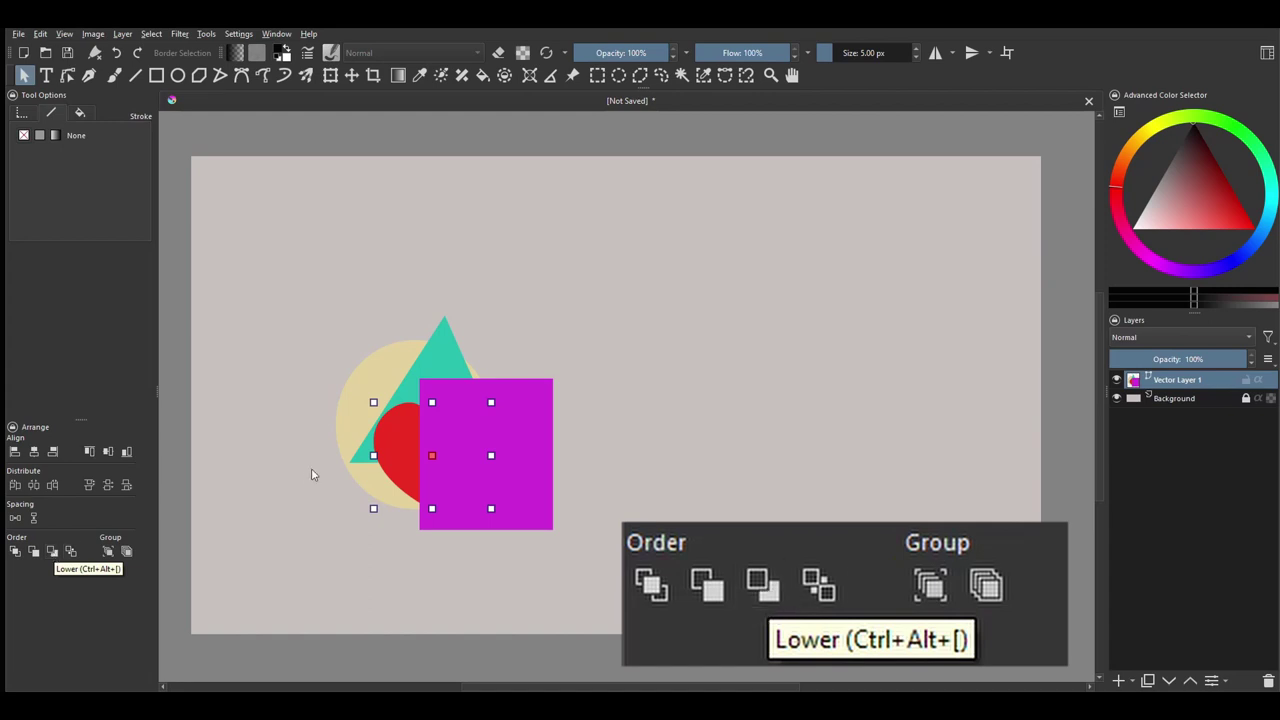
click(54, 554)
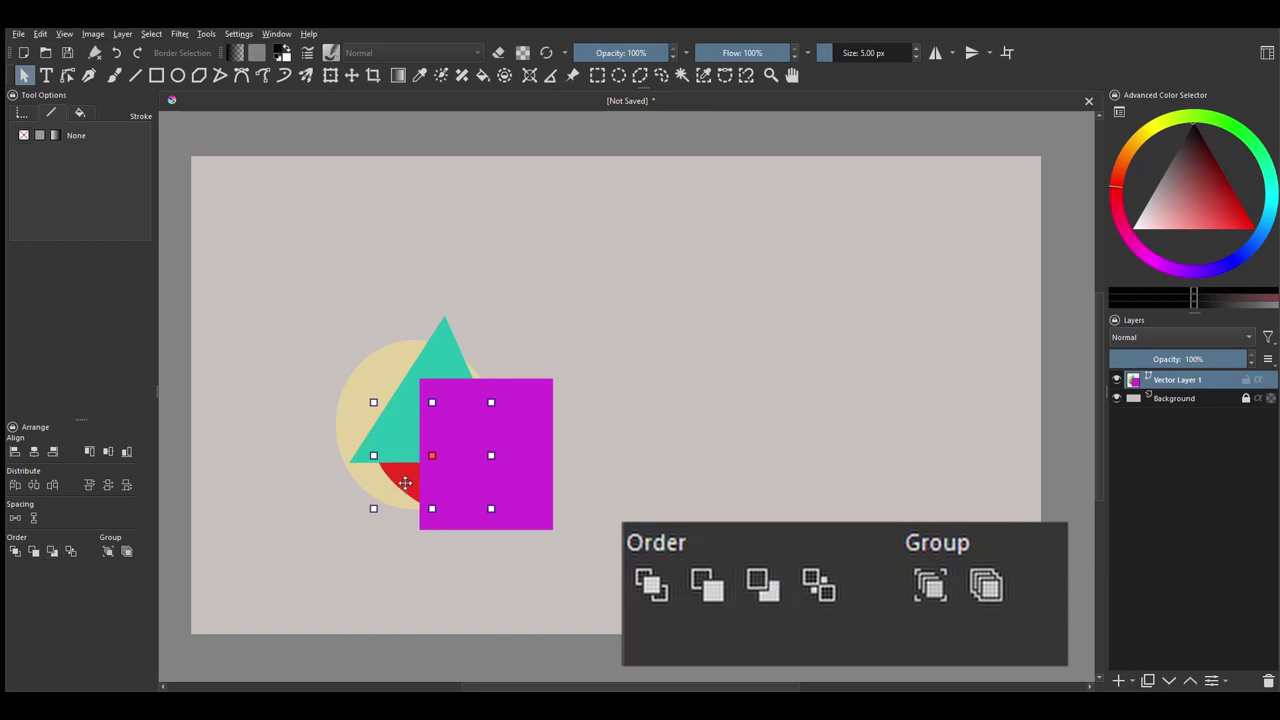
drag(407, 484, 373, 462)
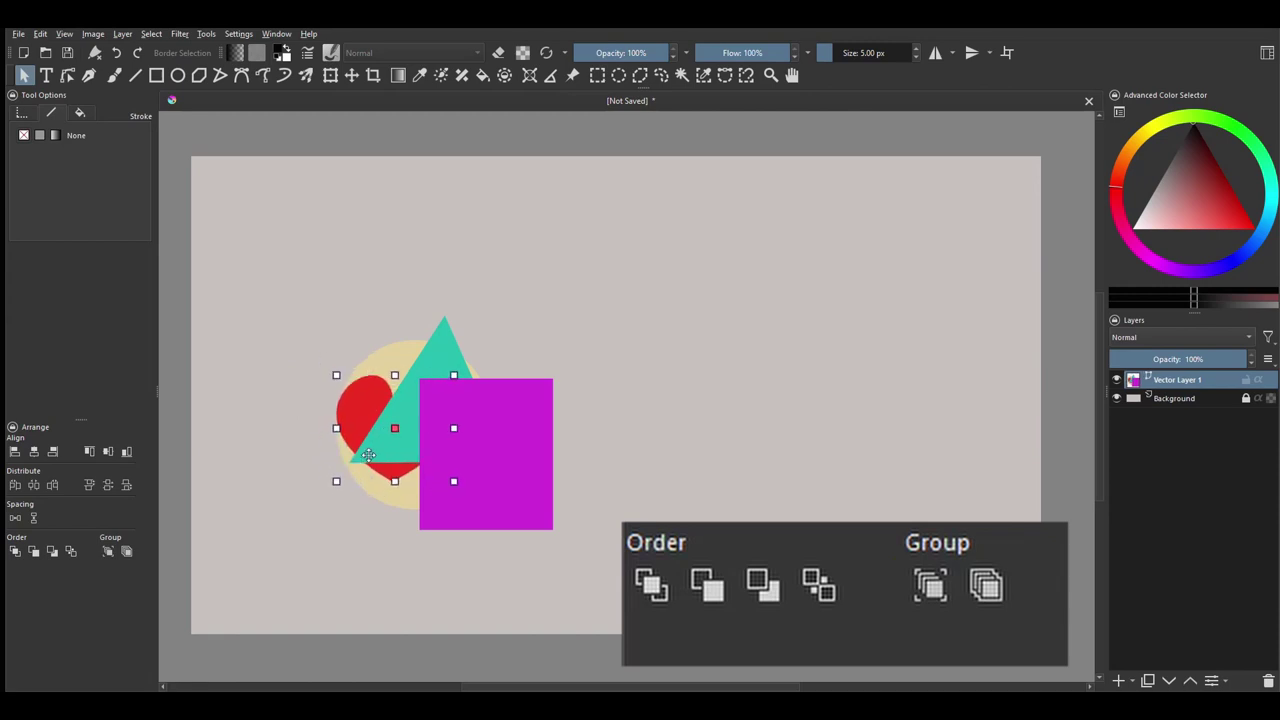
click(33, 552)
mouse_move(386, 423)
mouse_down()
mouse_move(442, 438)
mouse_move(395, 441)
mouse_up()
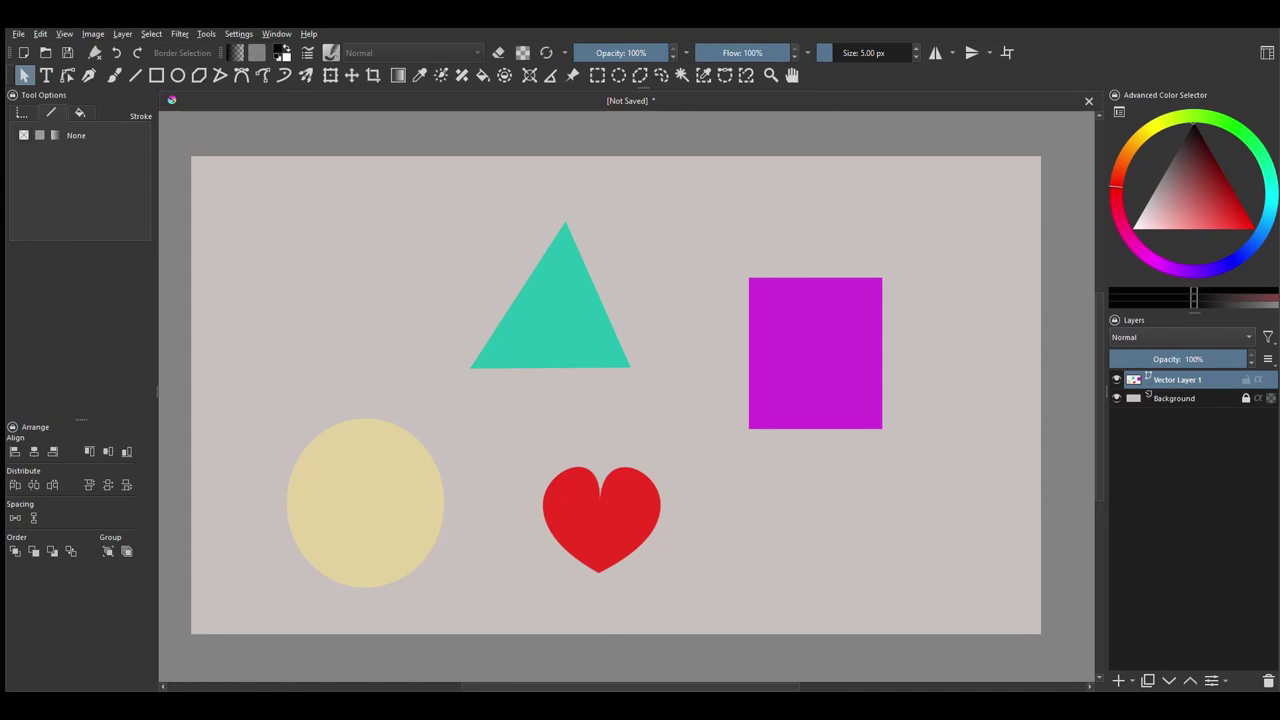
Step: Group the beige circle and red heart, and shift the pair slightly left
click(352, 485)
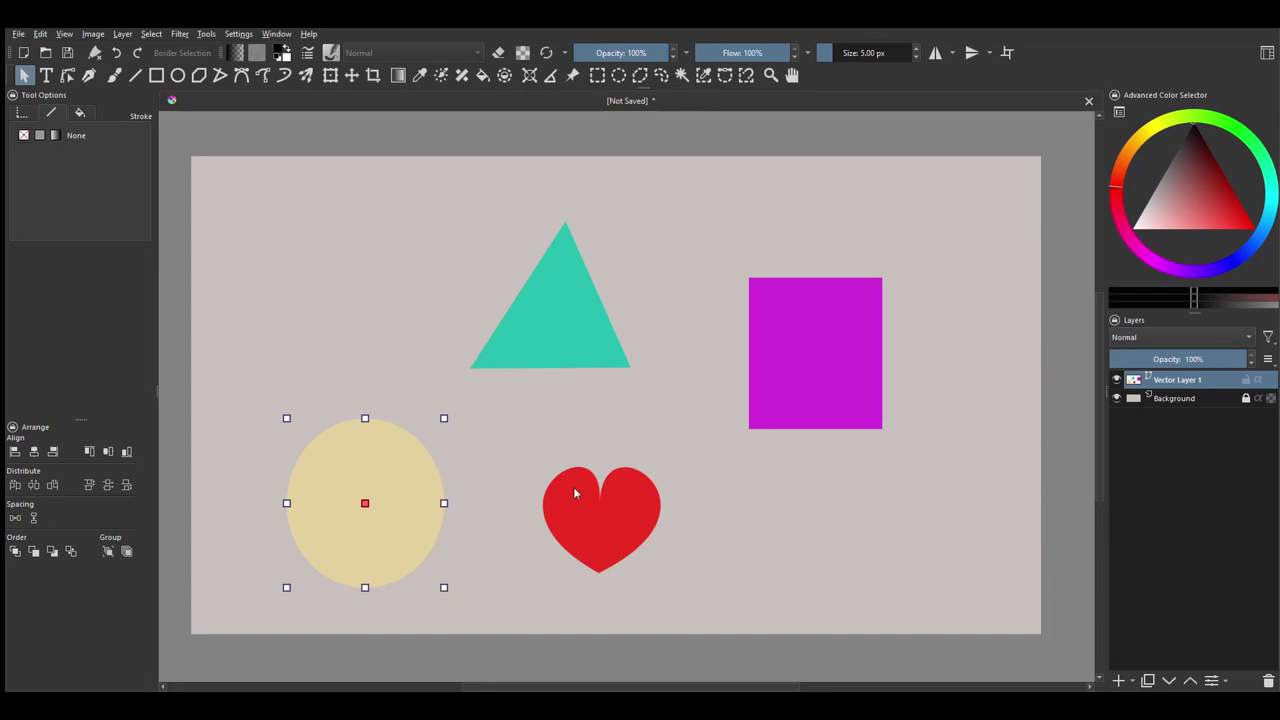
shift+click(595, 506)
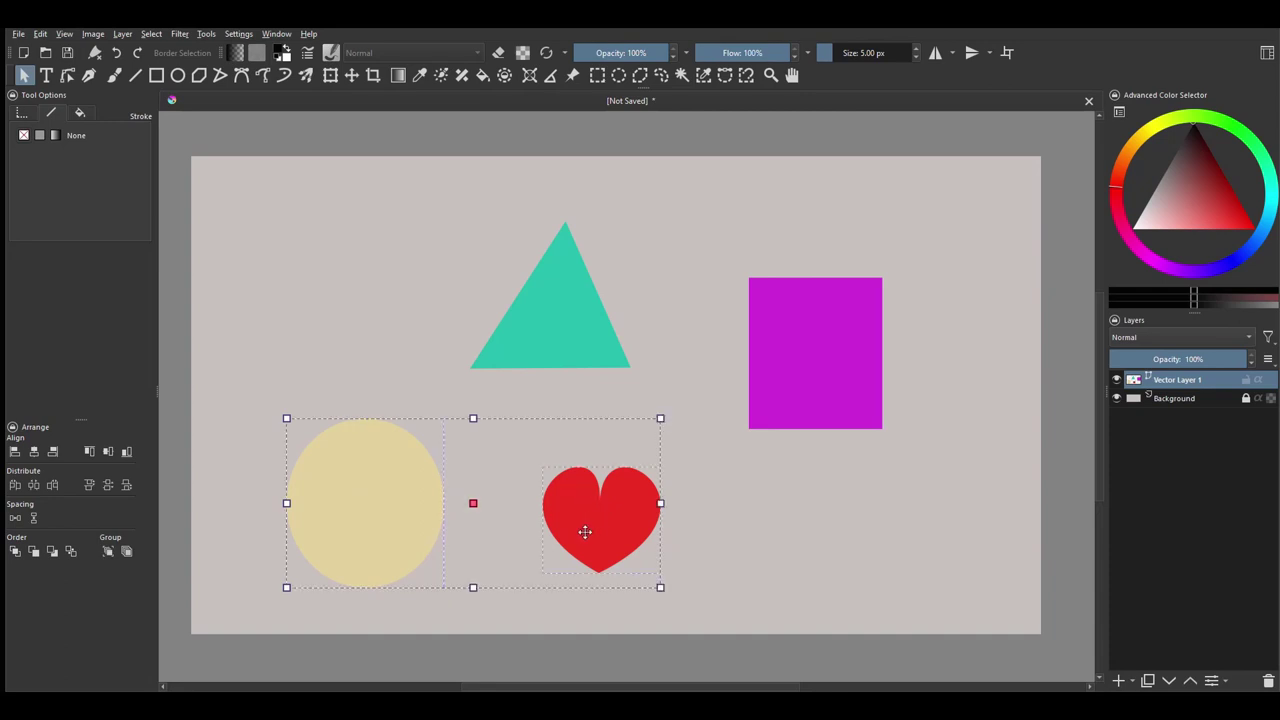
click(107, 552)
click(107, 552)
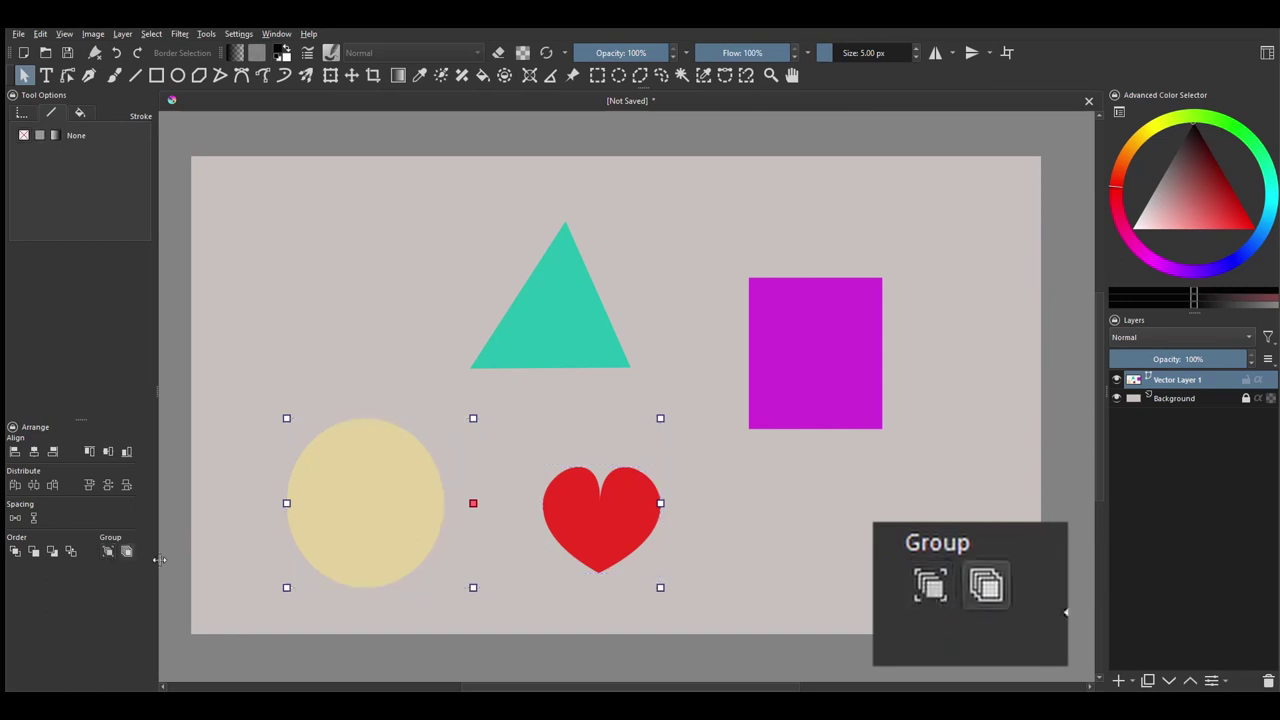
drag(415, 514, 375, 514)
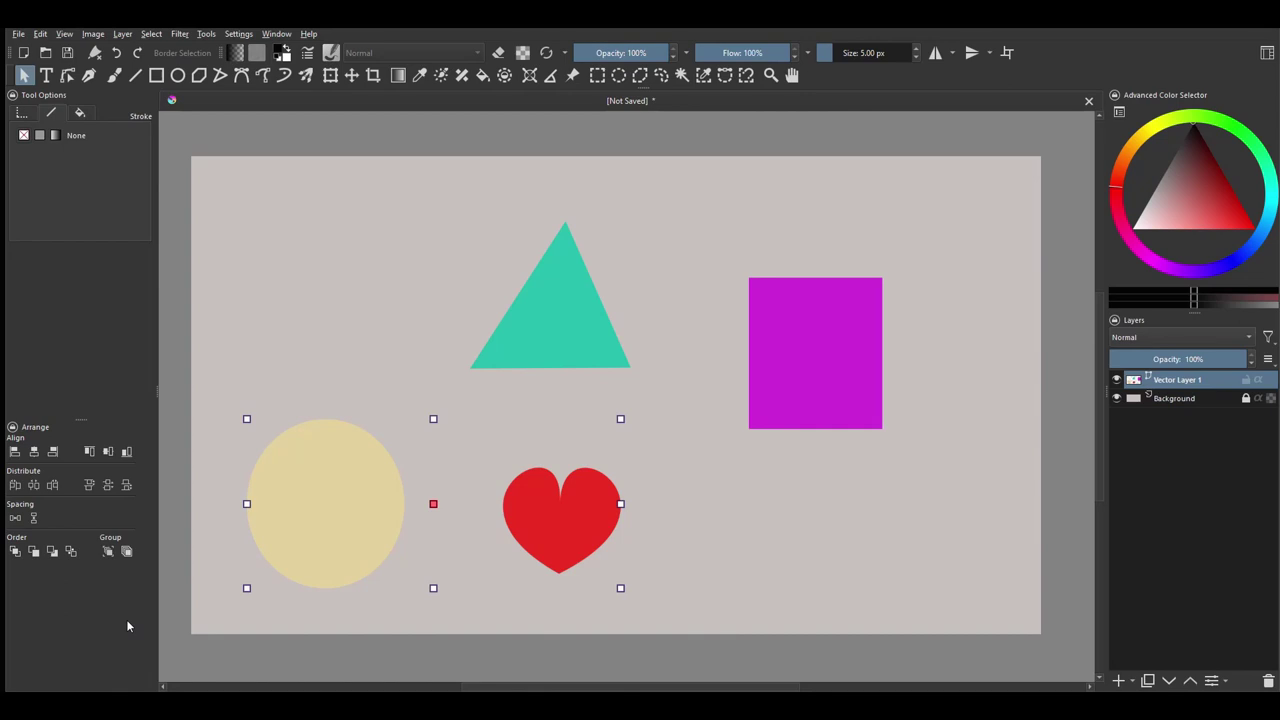
Step: Add the teal triangle and magenta rectangle, then move all four shapes up-right
shift+click(534, 327)
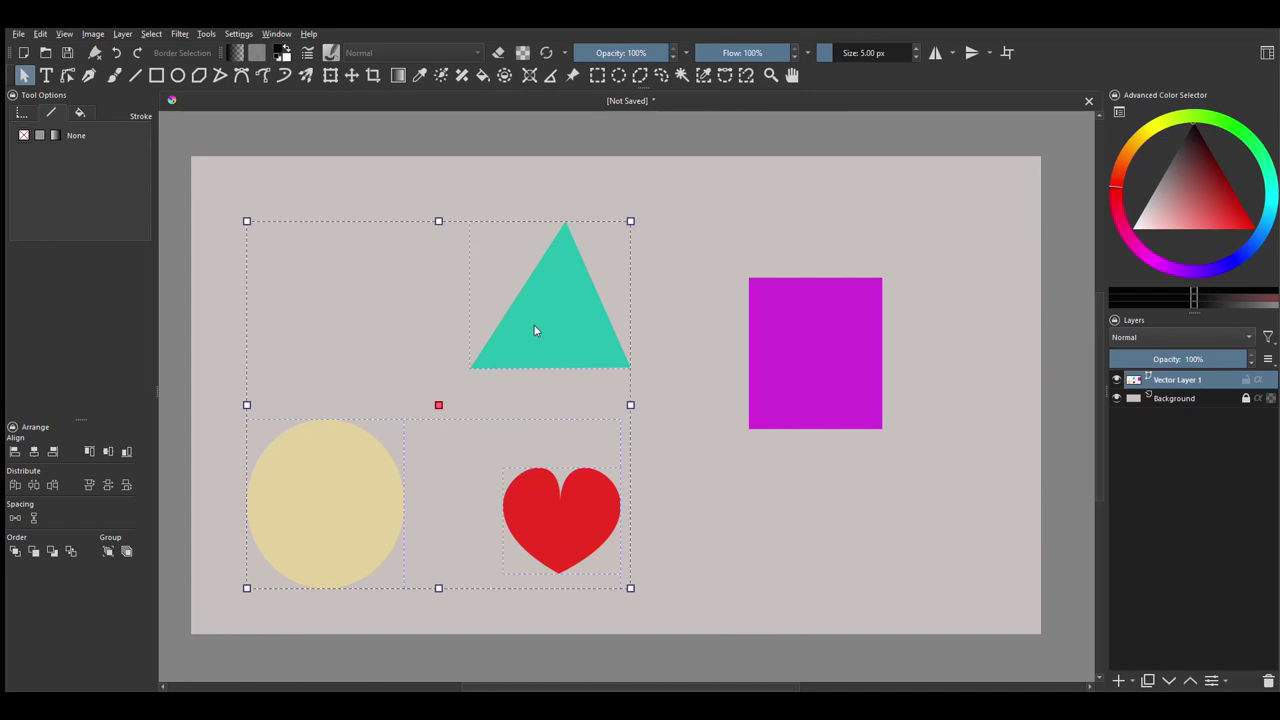
shift+click(803, 354)
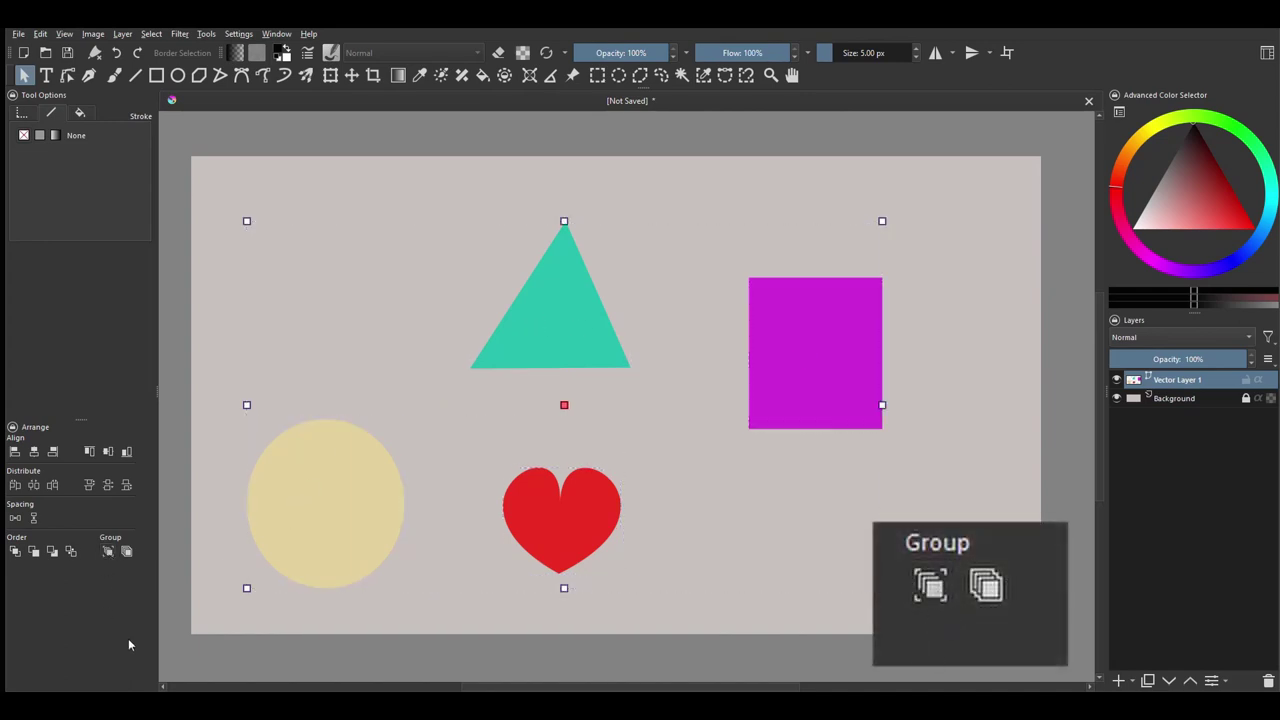
drag(552, 383, 635, 370)
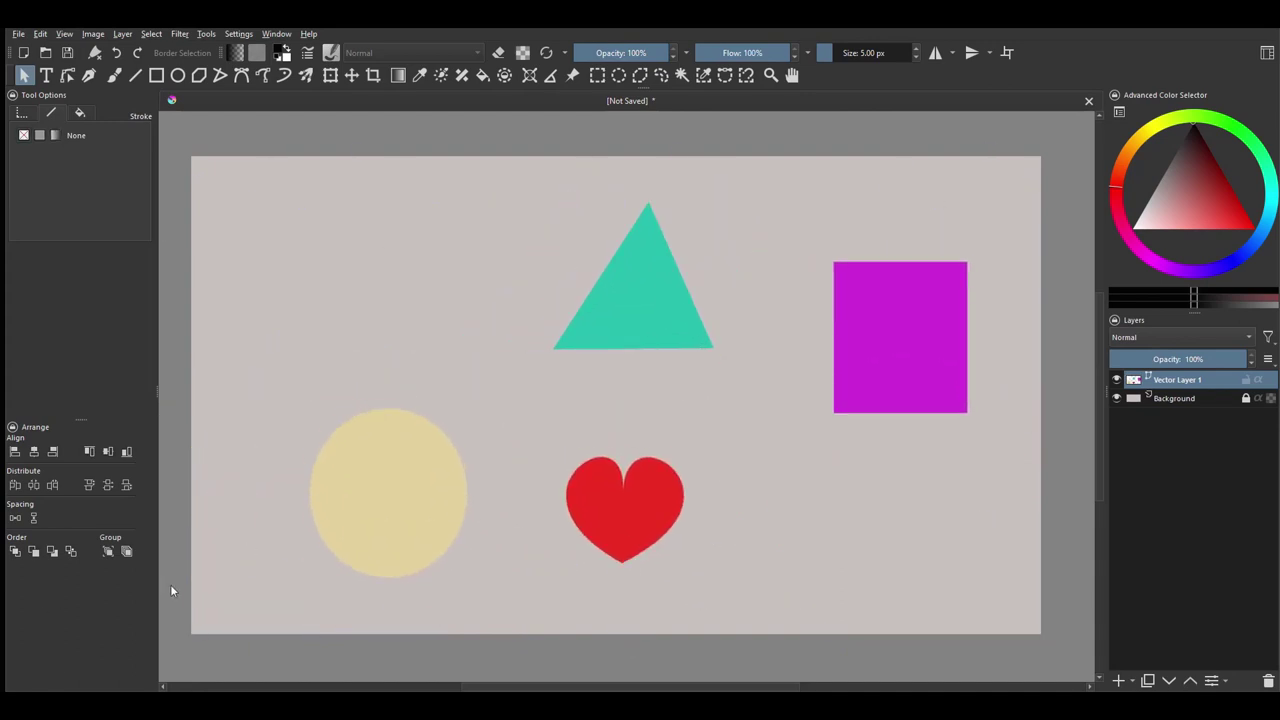
Step: Ungroup the four-shape group and nudge the circle-heart pair lower
click(604, 313)
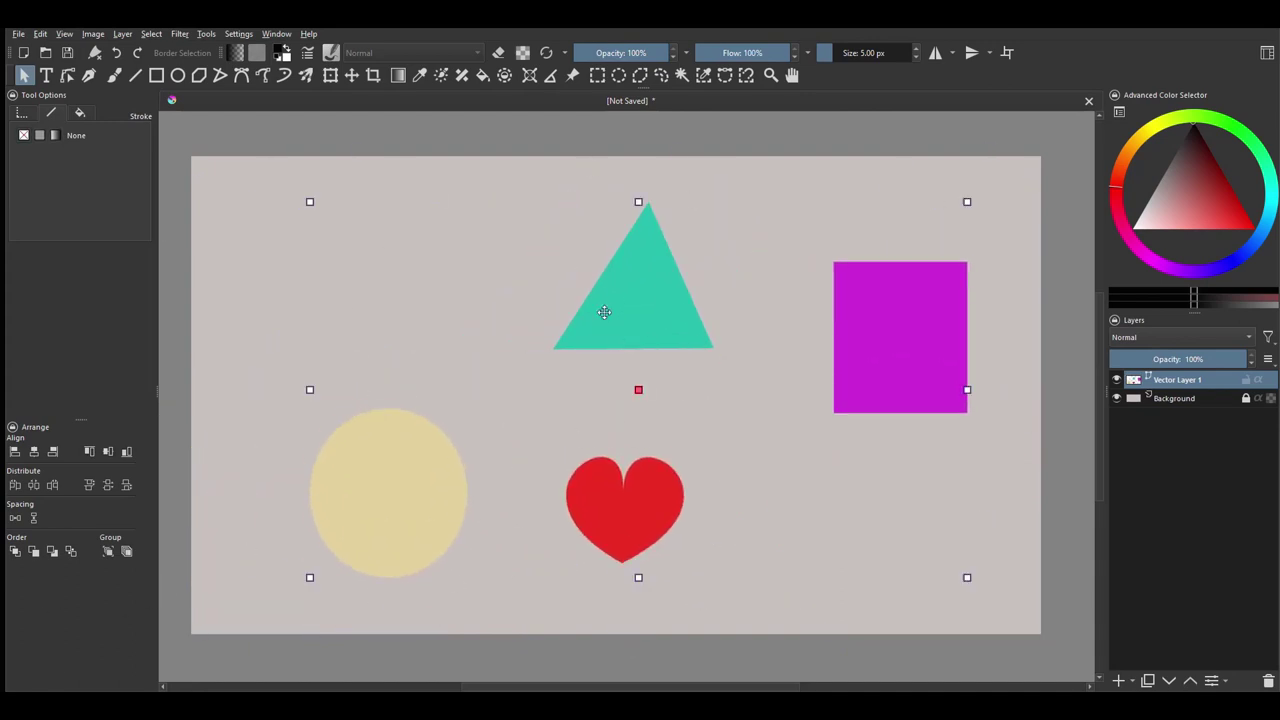
click(127, 552)
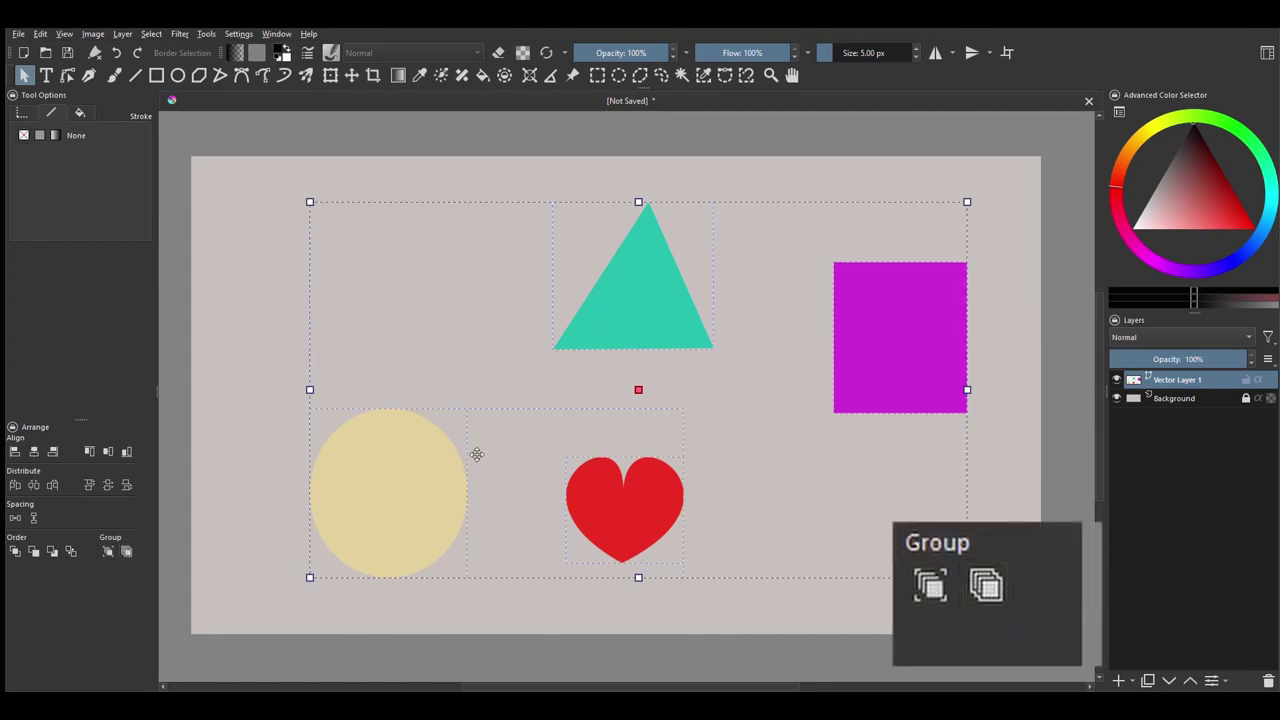
click(271, 466)
mouse_move(390, 475)
mouse_down()
mouse_move(326, 468)
mouse_move(402, 482)
mouse_move(306, 477)
mouse_move(380, 483)
mouse_up()
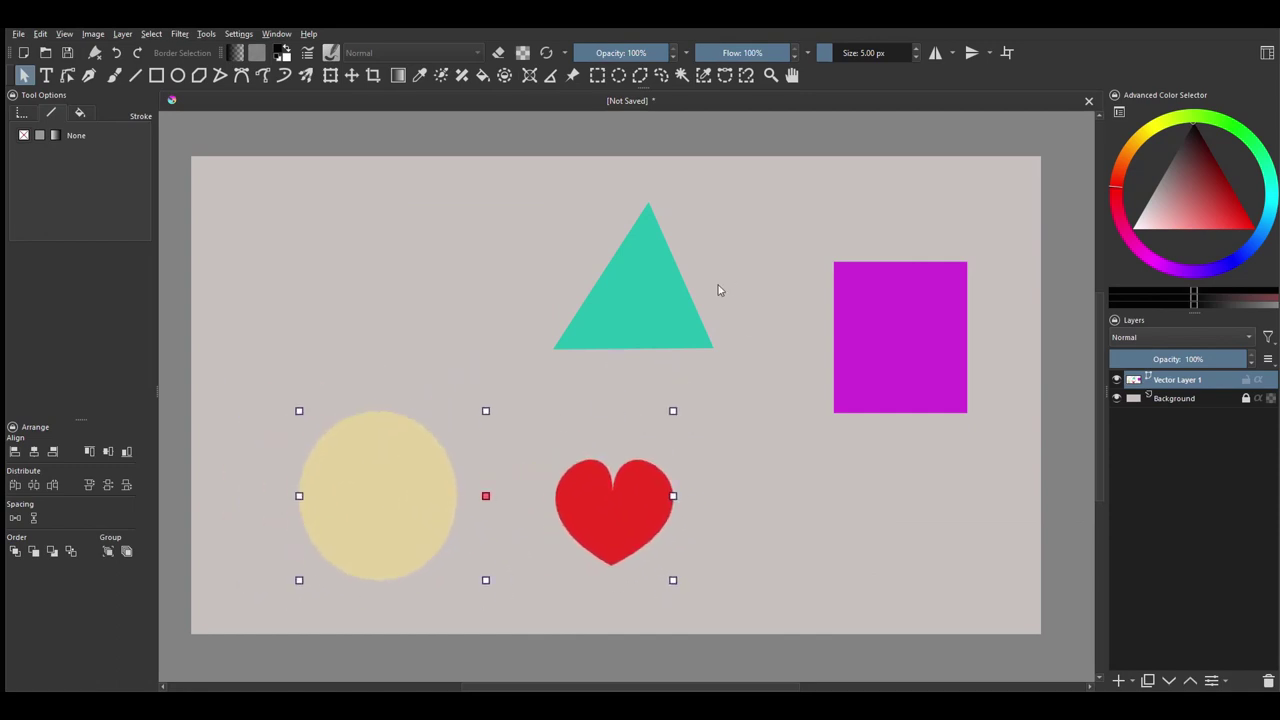
Step: Move the teal triangle and magenta rectangle independently to confirm they're separate
click(668, 281)
drag(668, 281, 460, 280)
click(915, 332)
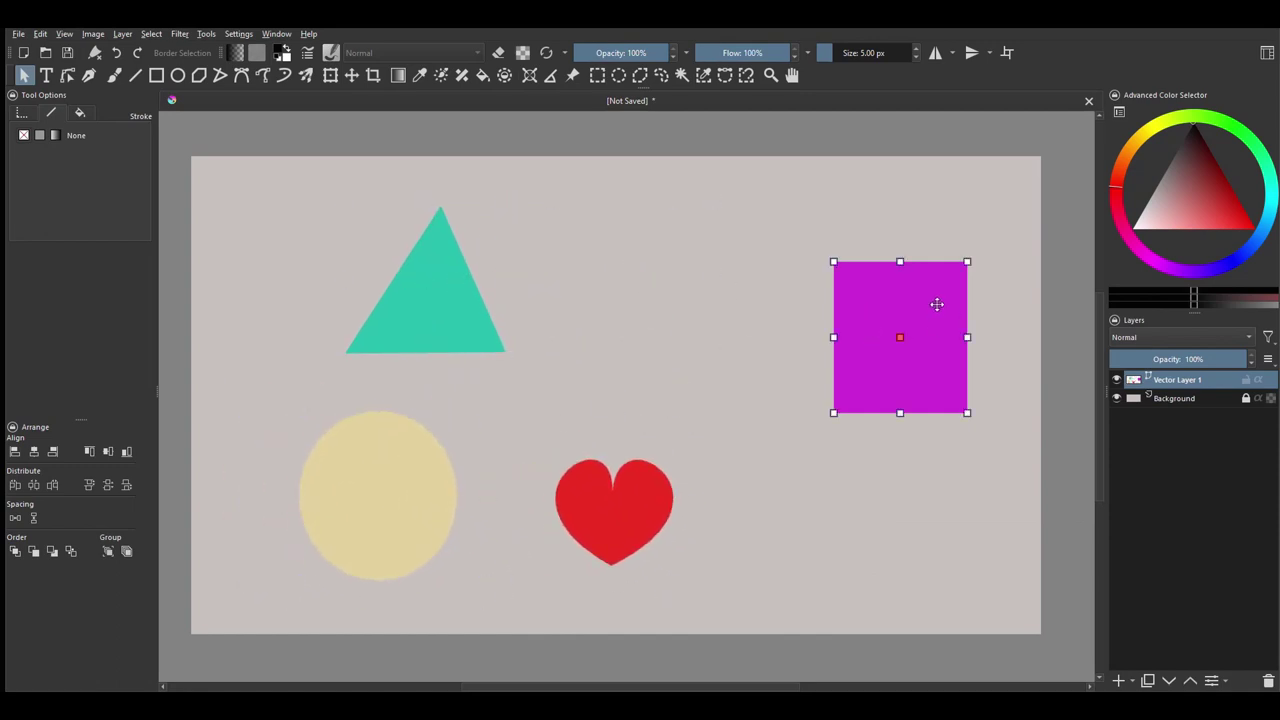
drag(934, 303, 851, 261)
drag(441, 294, 625, 310)
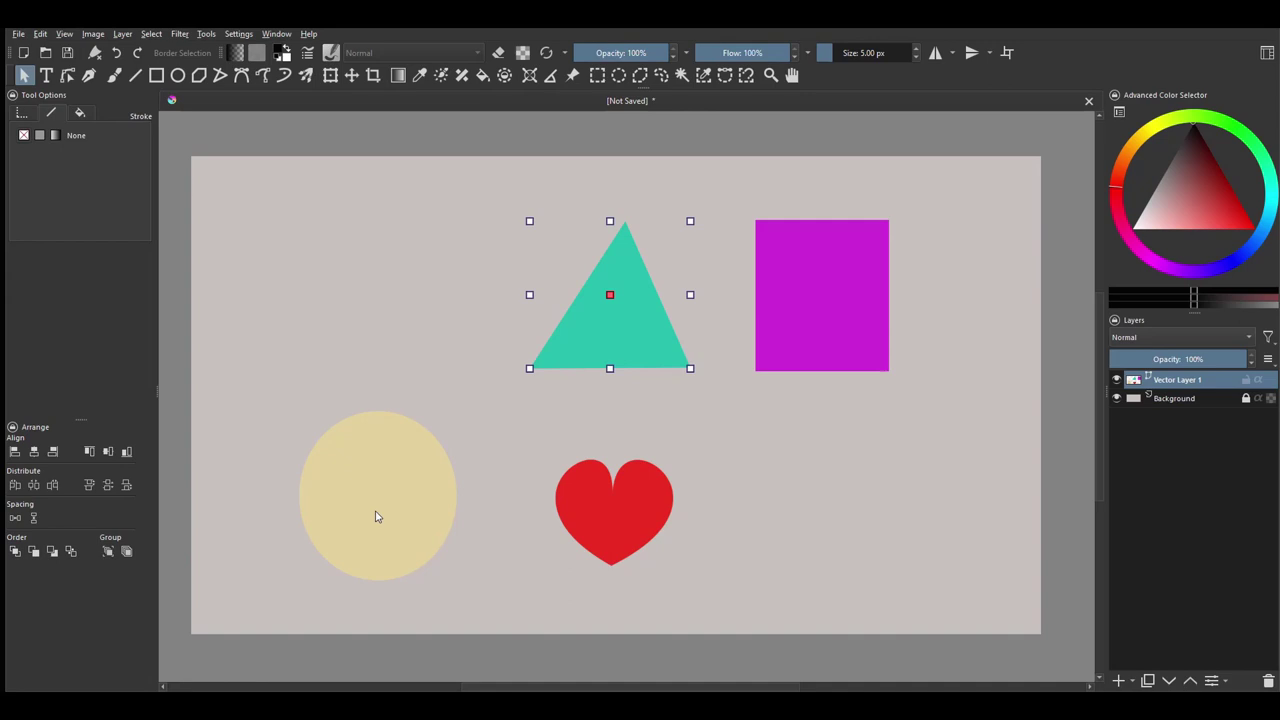
Step: Ungroup the circle and heart, then move the circle, heart and triangle individually
click(388, 476)
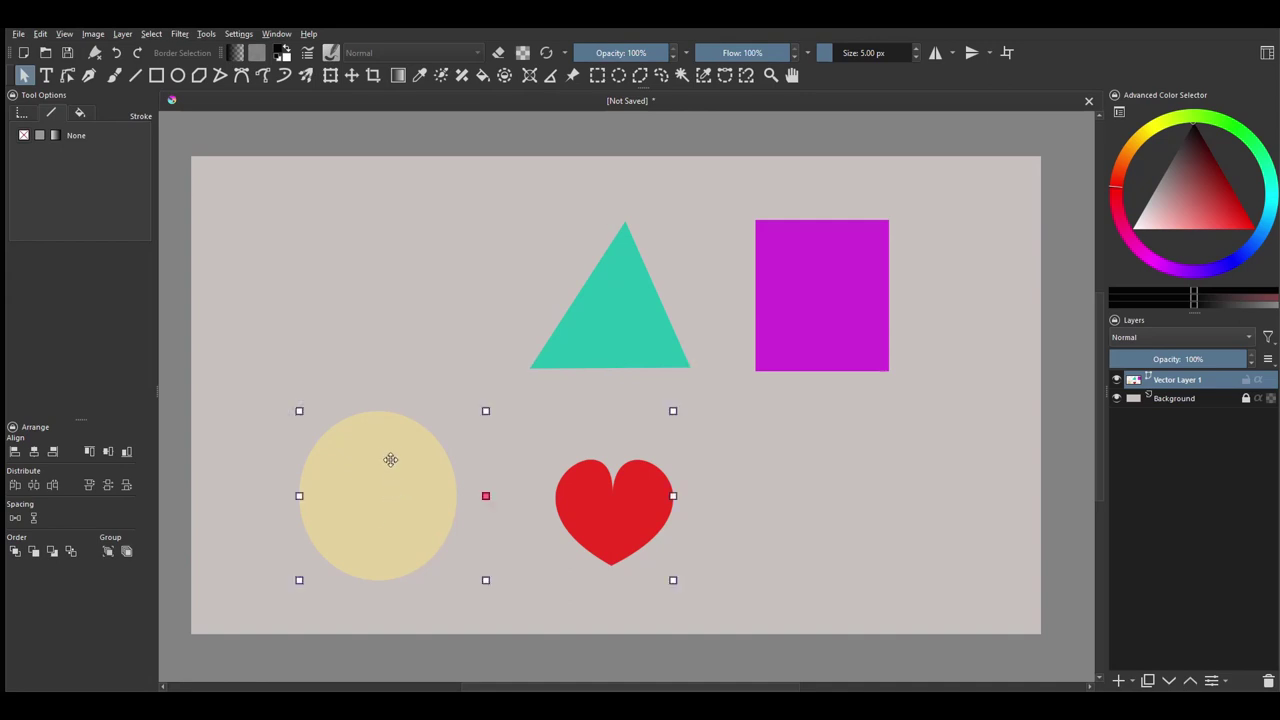
mouse_move(390, 459)
mouse_down()
mouse_move(480, 460)
mouse_move(397, 436)
mouse_move(374, 465)
mouse_up()
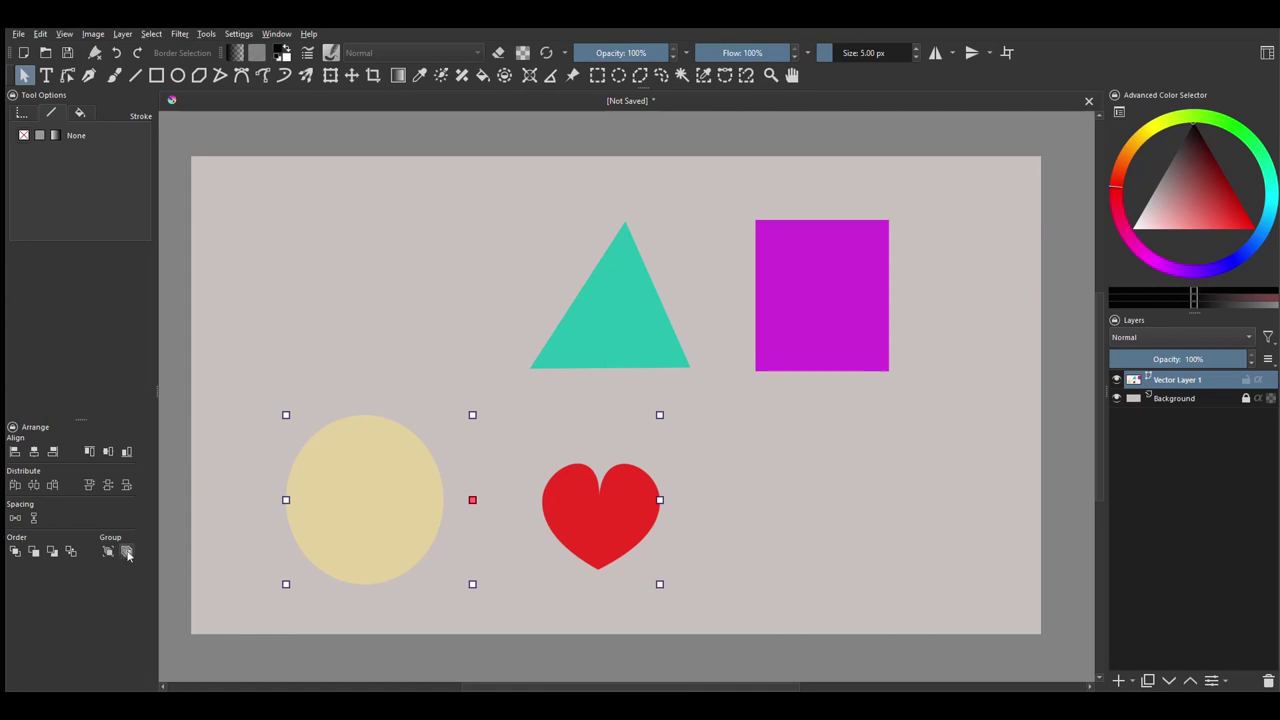
click(380, 339)
drag(362, 500, 355, 372)
drag(583, 517, 733, 521)
drag(357, 366, 436, 460)
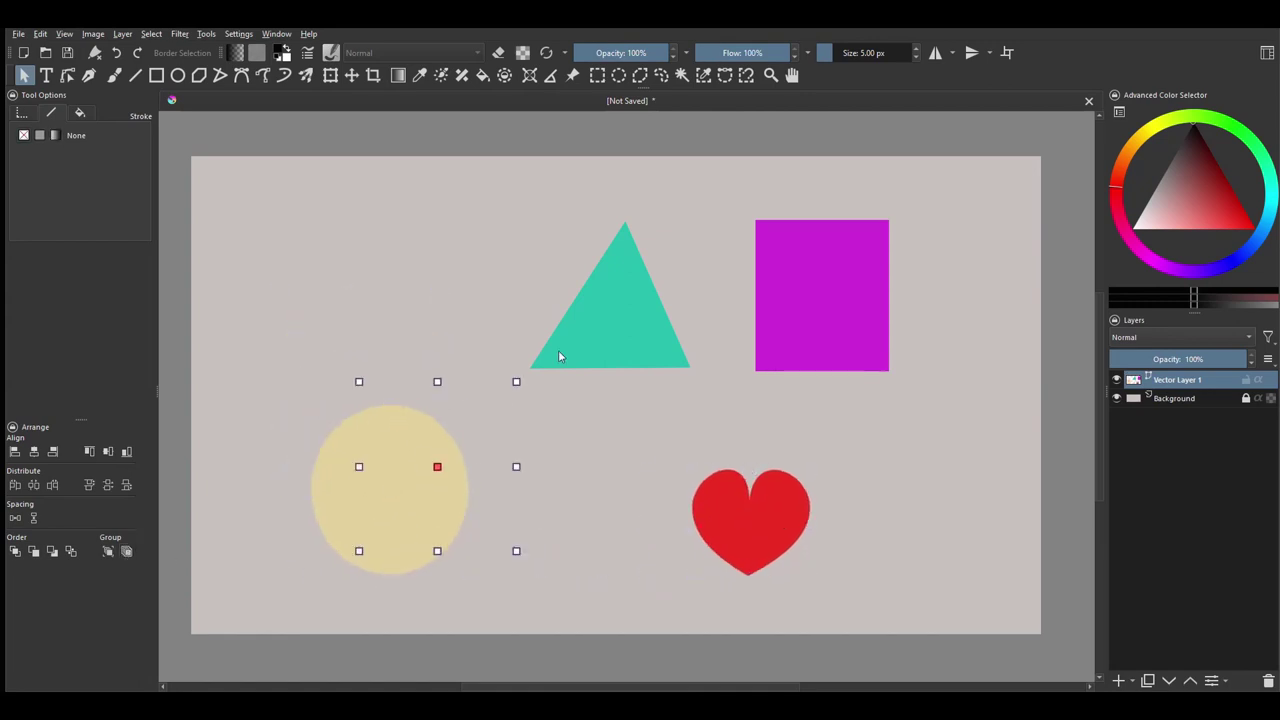
drag(605, 324, 543, 314)
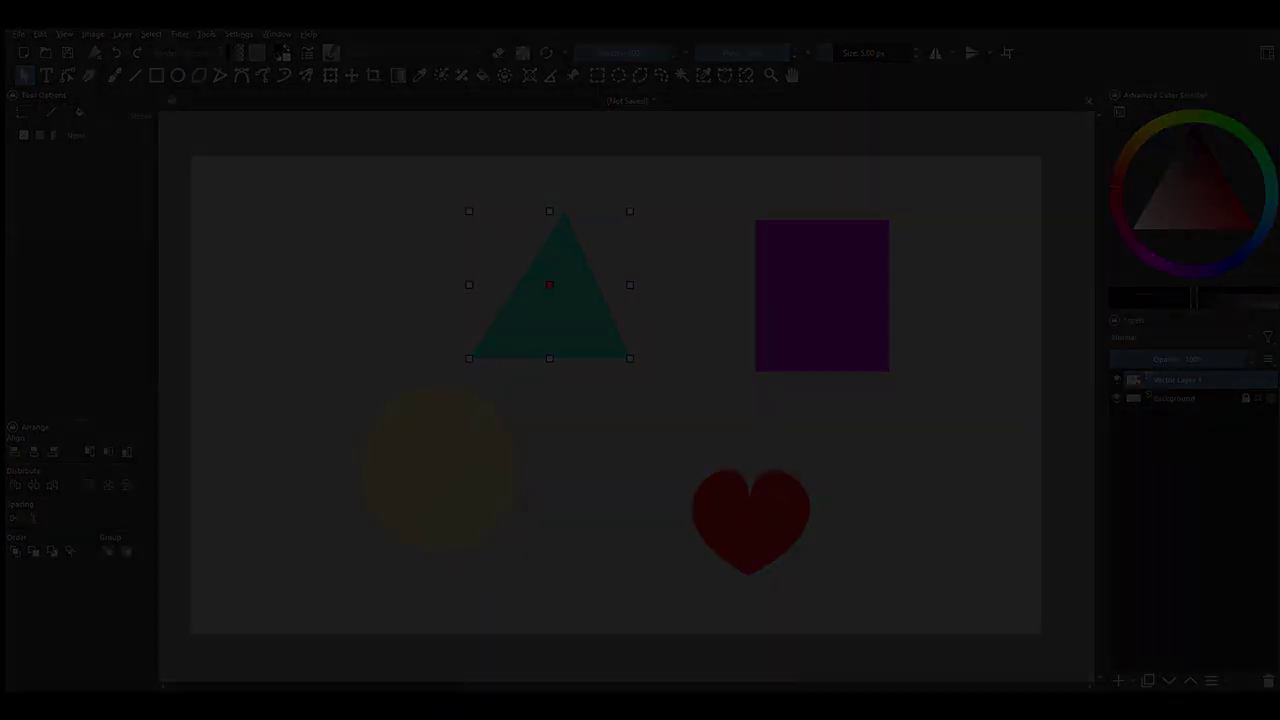